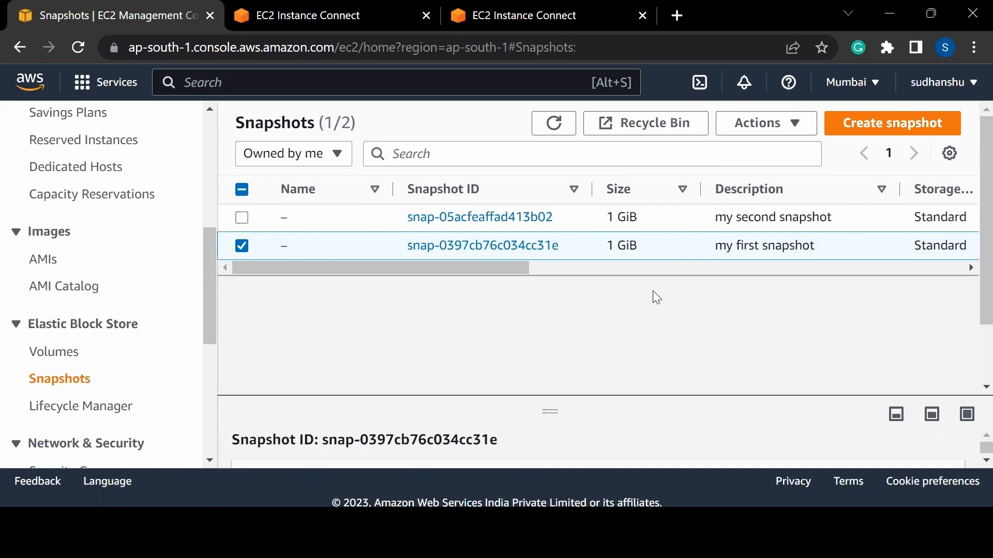
# Create a volume from the snapshot described as "my second snapshot" in availability zone ap-south-1a.
pyautogui.click(242, 247)
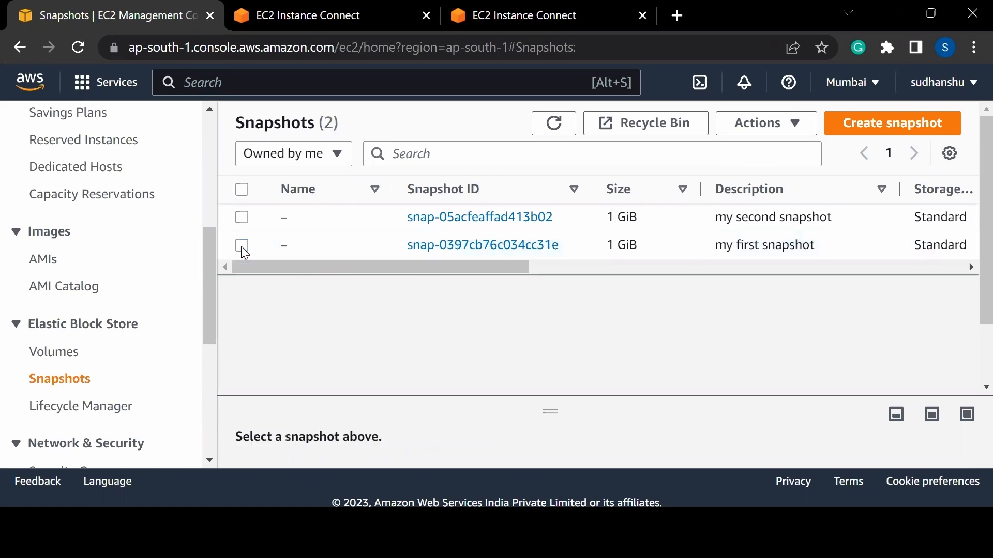
pyautogui.click(242, 218)
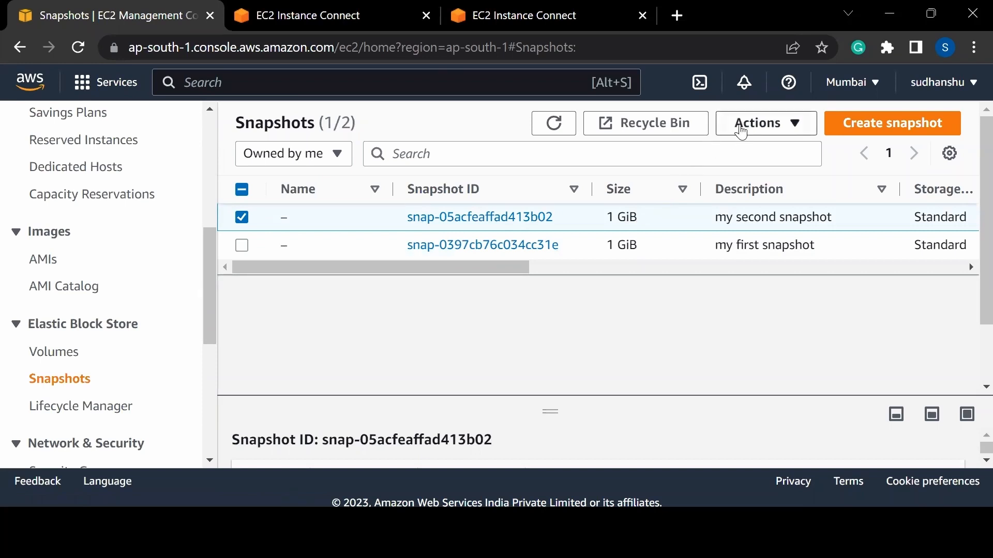
pyautogui.click(741, 131)
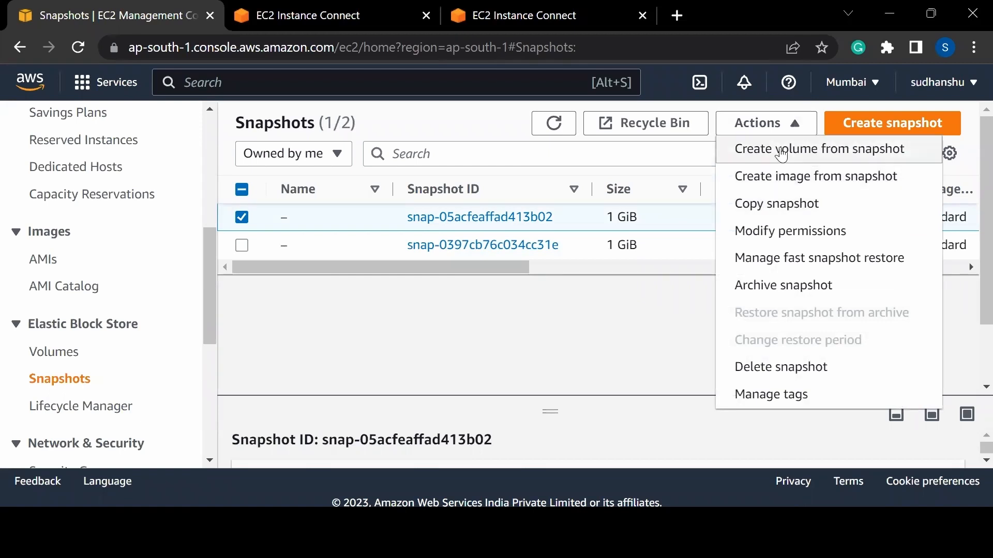
pyautogui.click(781, 150)
pyautogui.scroll(-5, 359, 240)
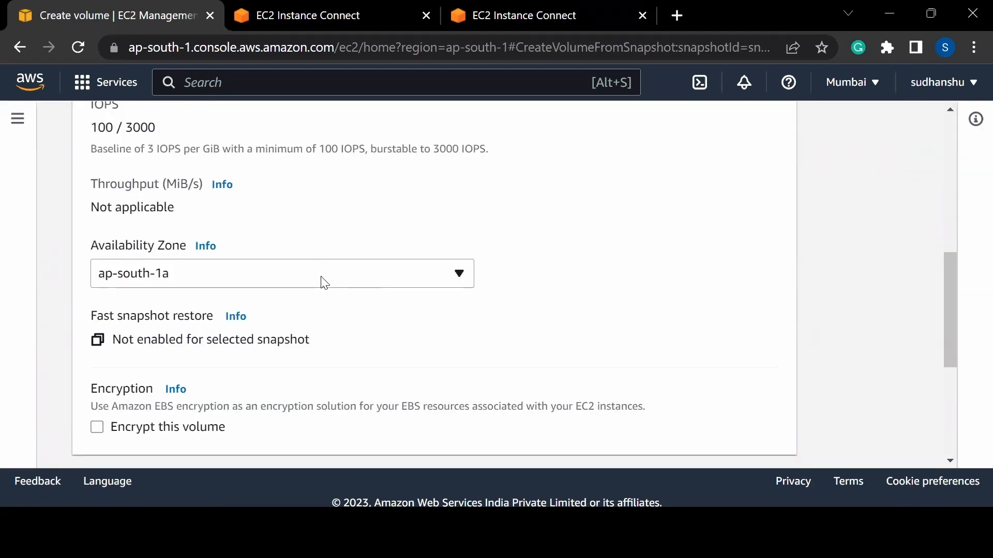
pyautogui.scroll(-5, 325, 284)
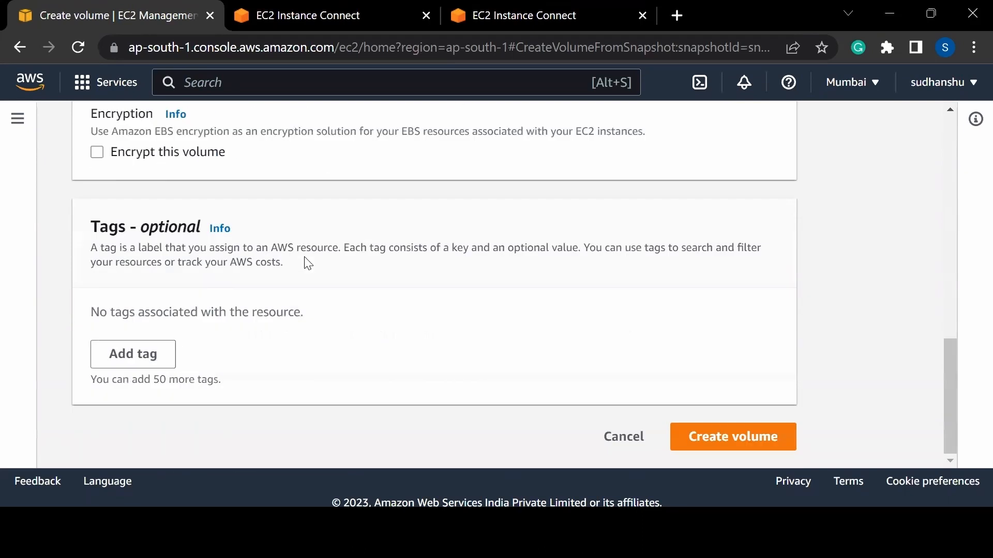
pyautogui.click(701, 440)
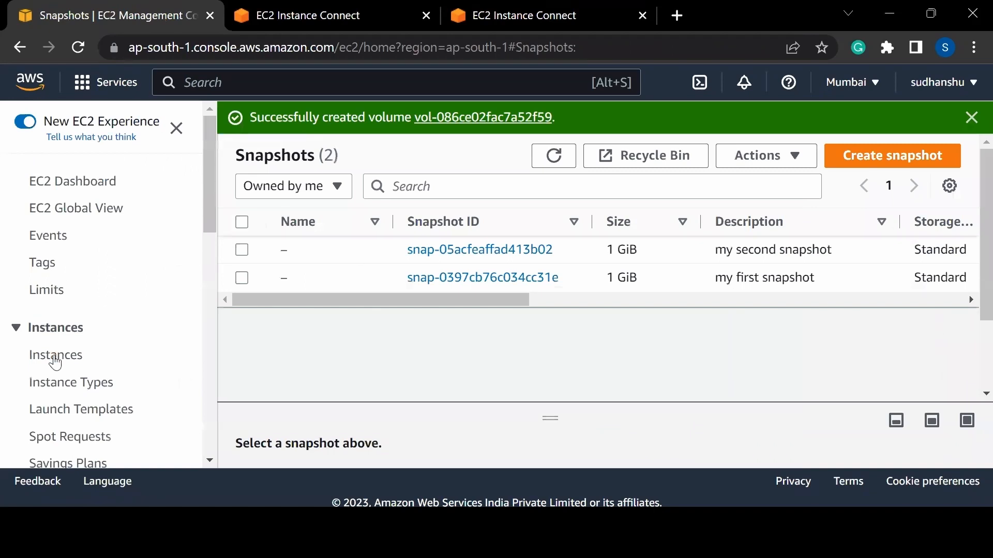
# Open the Elastic Block Store volumes list and check each volume's source snapshot, availability zone and state.
pyautogui.scroll(-8, 57, 359)
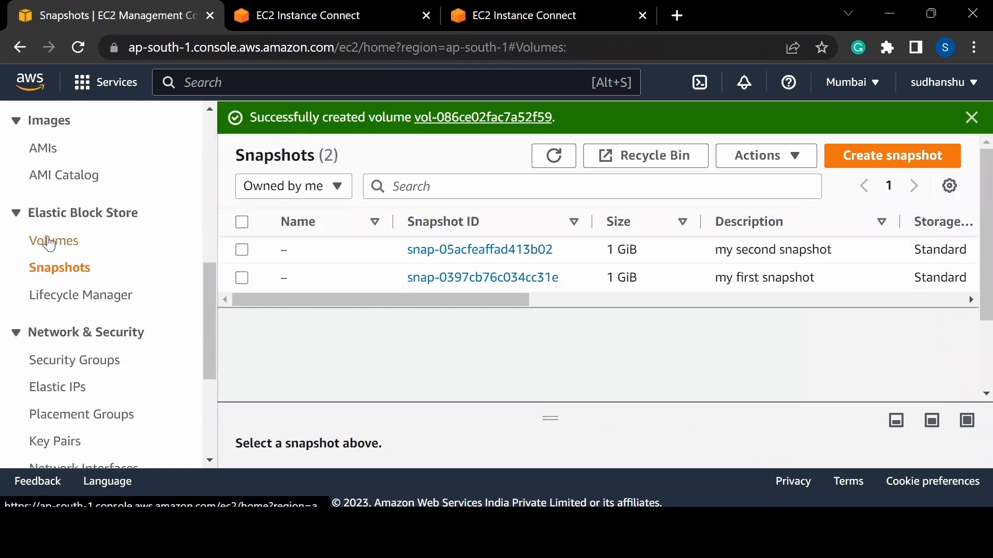
pyautogui.click(52, 240)
pyautogui.scroll(-1, 280, 352)
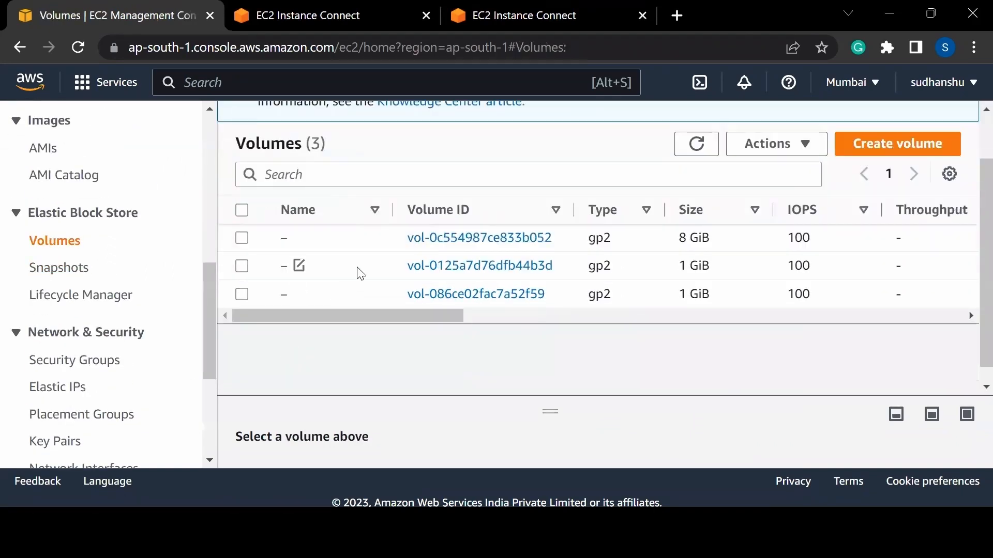
pyautogui.hscroll(10, 443, 289)
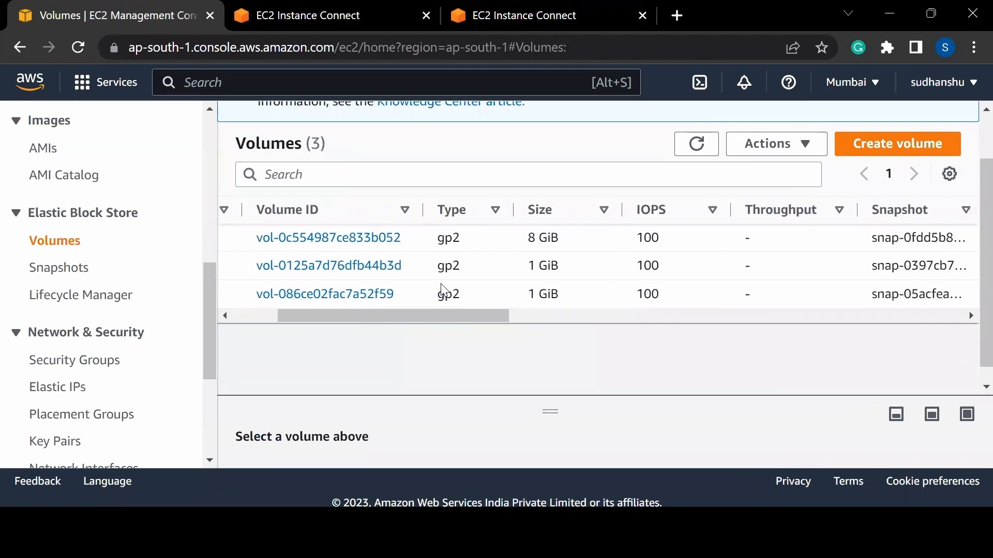
pyautogui.hscroll(3, 443, 290)
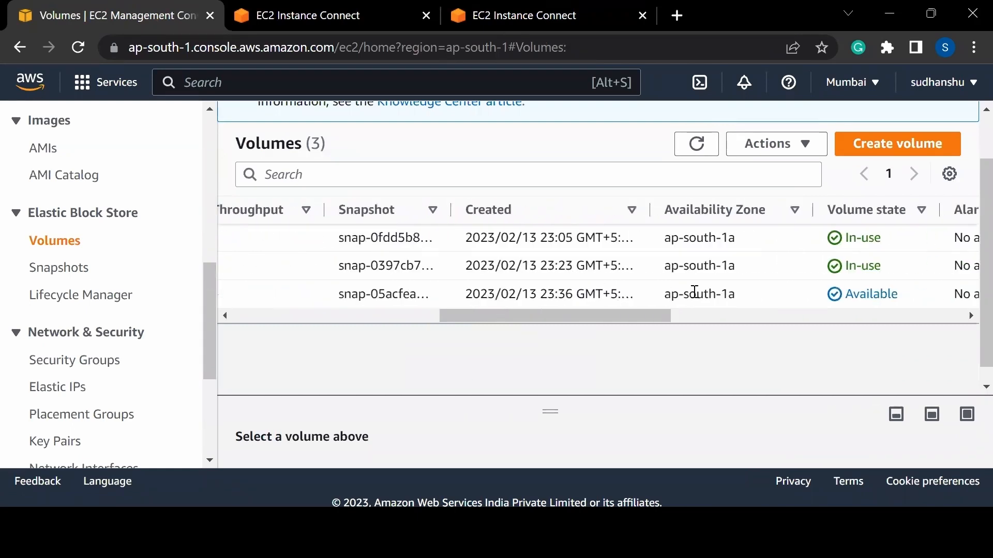
pyautogui.hscroll(-4, 442, 309)
pyautogui.hscroll(-8, 441, 307)
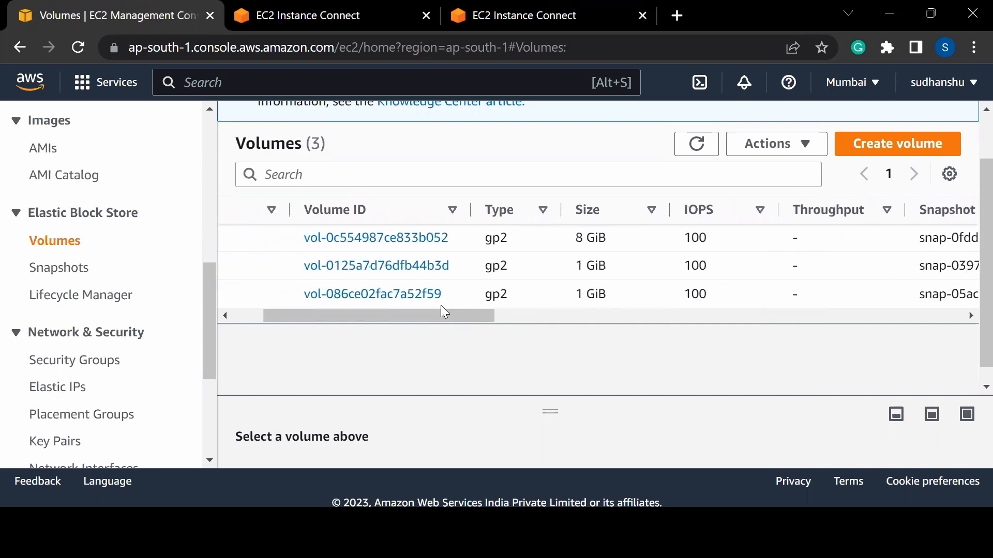
pyautogui.hscroll(-2, 305, 298)
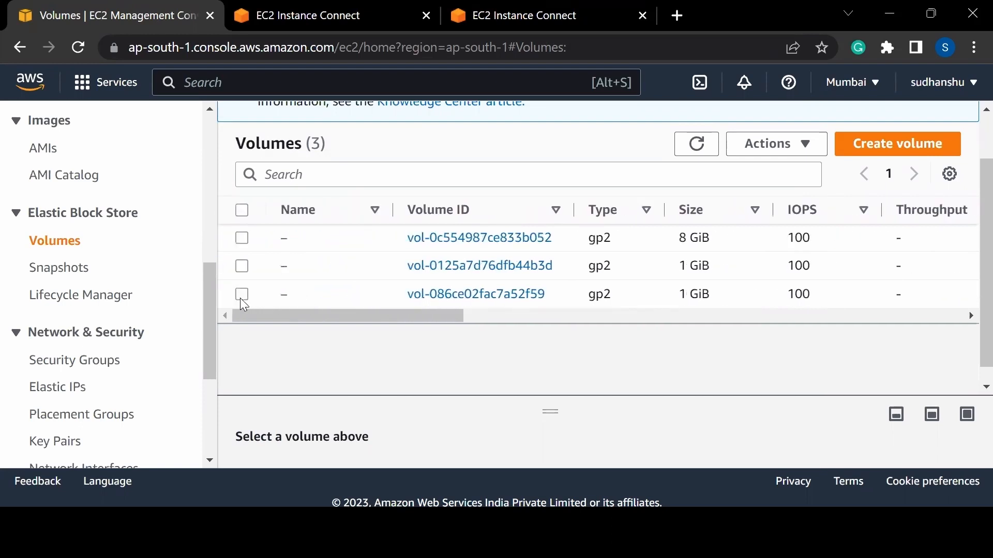
pyautogui.click(242, 298)
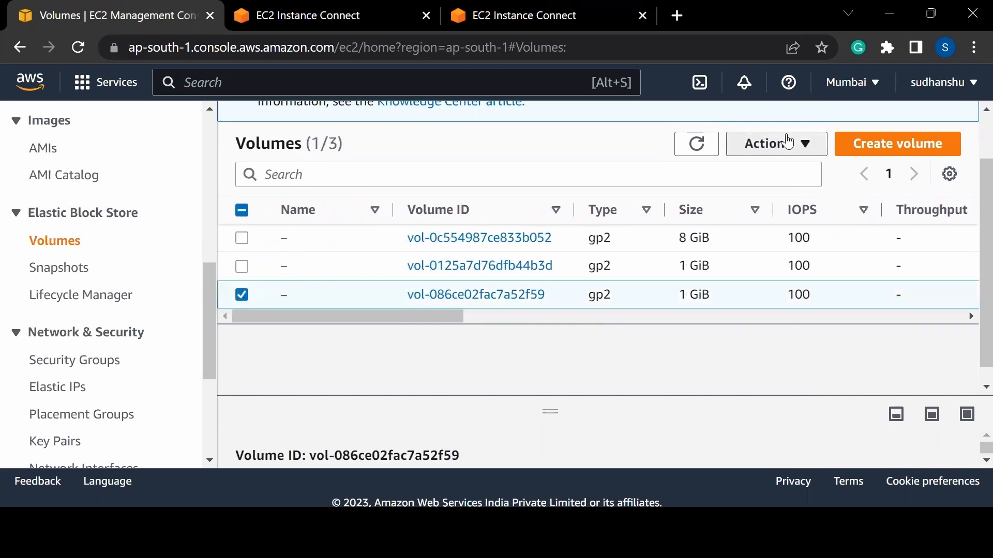
pyautogui.click(783, 145)
pyautogui.click(764, 281)
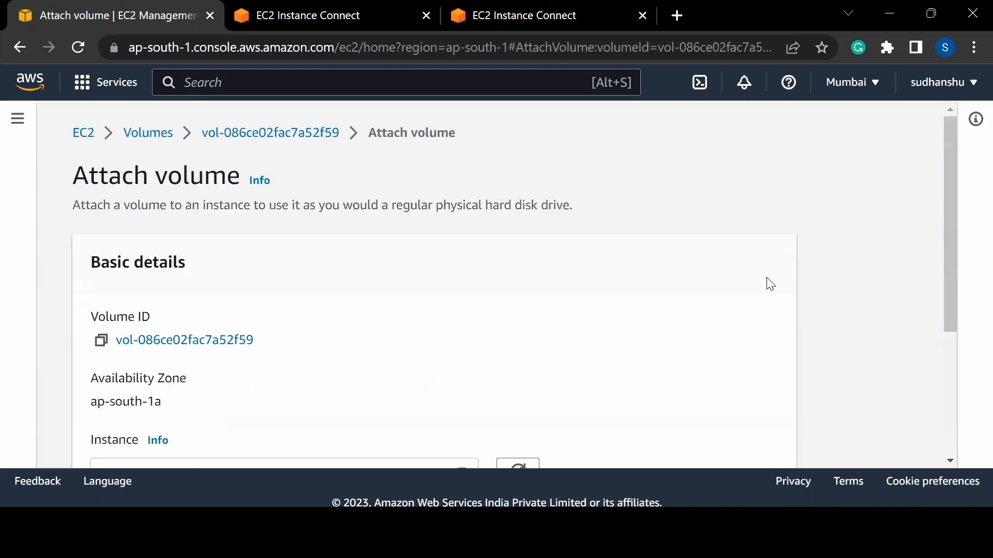
pyautogui.scroll(-4, 453, 329)
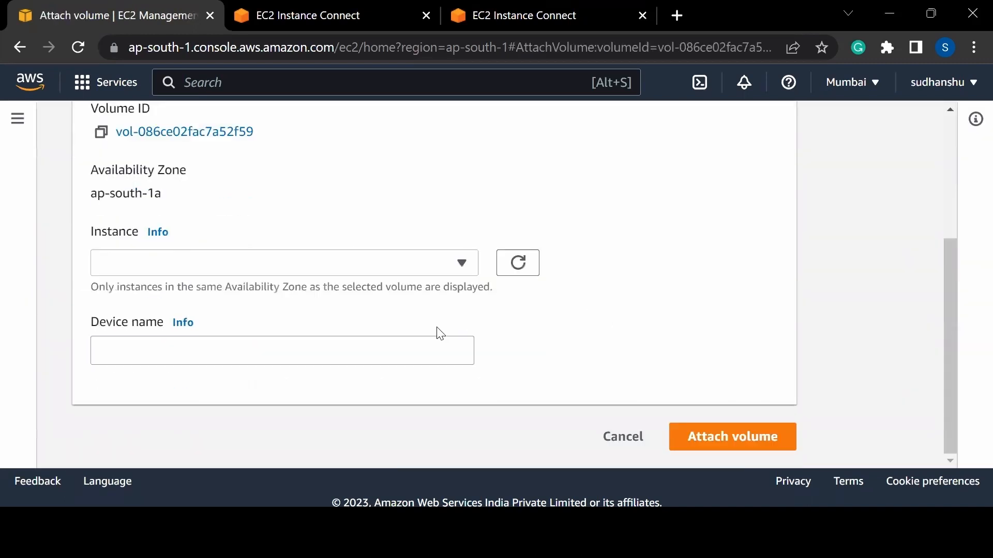
pyautogui.click(325, 272)
pyautogui.click(305, 327)
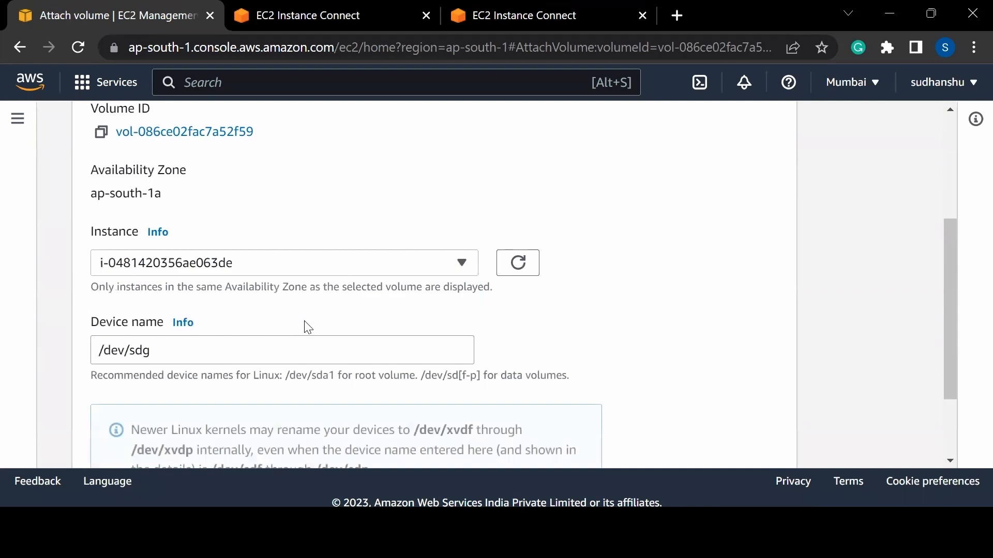
pyautogui.scroll(-2, 625, 420)
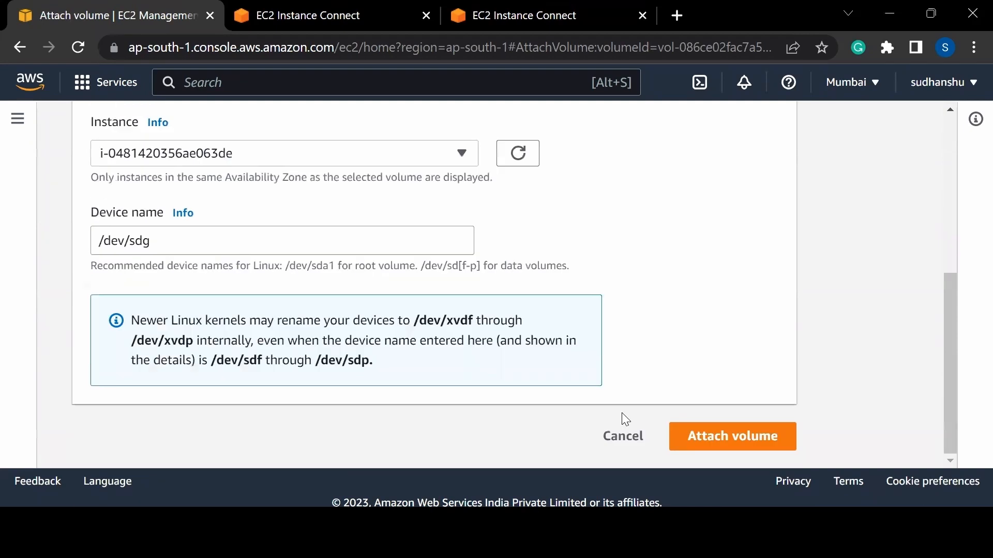
pyautogui.click(745, 447)
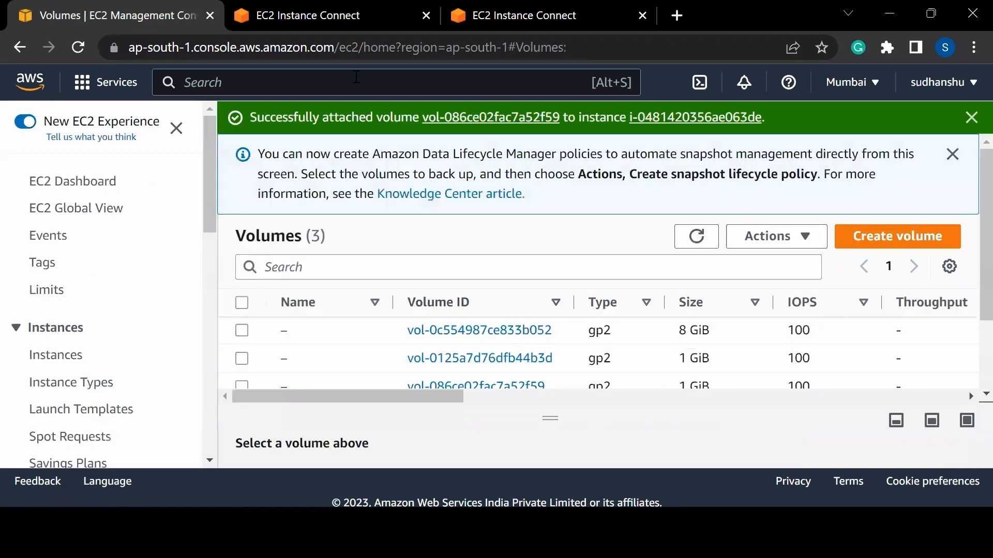
# Switch to the os1 instance's terminal and list its disks with fdisk -l.
pyautogui.hotkey('ctrl', 'Tab')
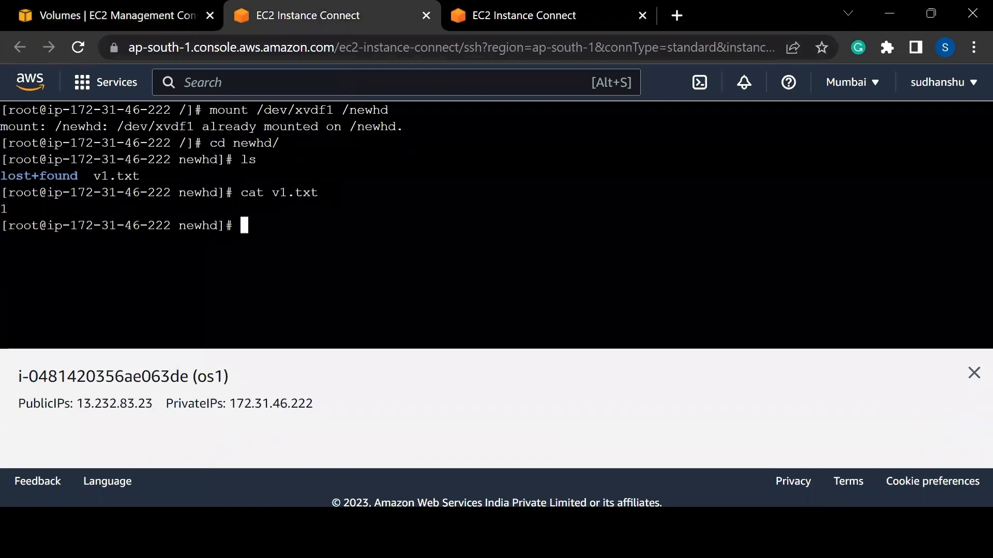
pyautogui.write('fdisk -l')
pyautogui.press('Return')
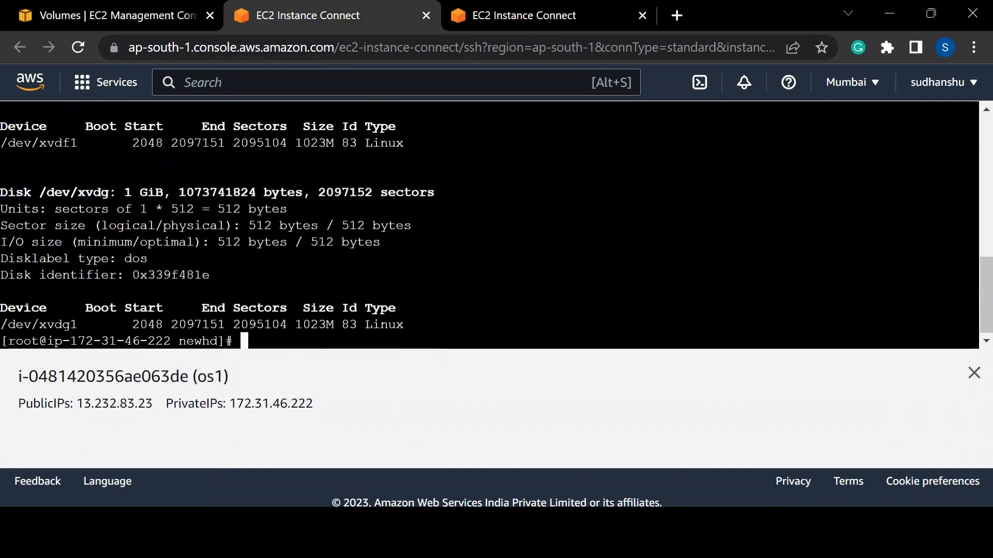
# Examine the disk listing, comparing the sizes and partitions of /dev/xvda, /dev/xvdf and /dev/xvdg.
pyautogui.scroll(5, 489, 225)
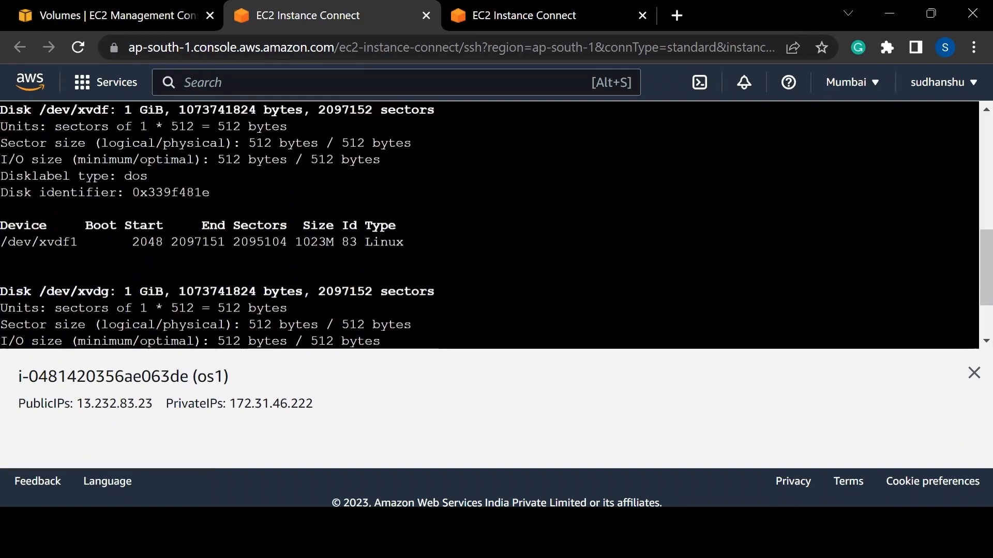
pyautogui.scroll(-5, 489, 225)
pyautogui.moveTo(124, 192); pyautogui.dragTo(163, 192)
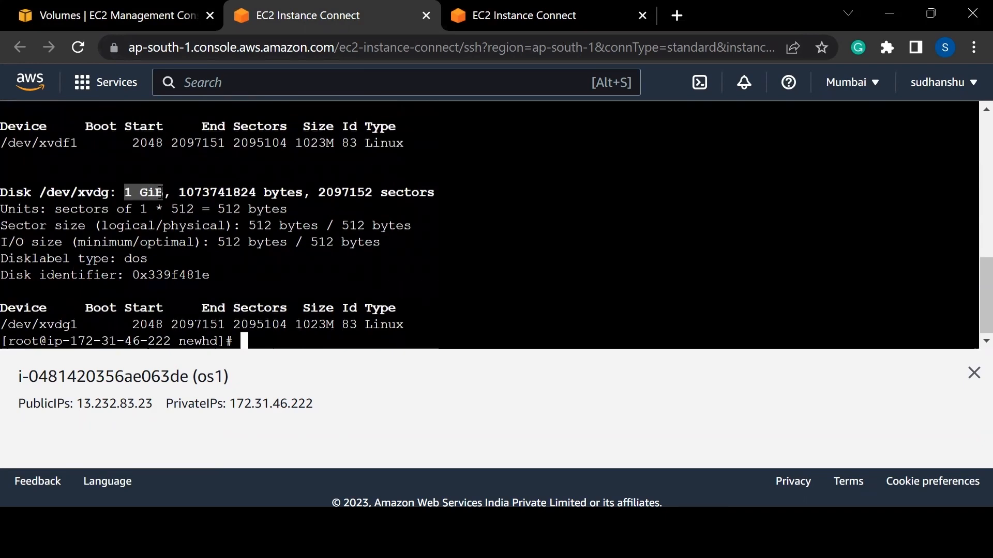
pyautogui.scroll(3, 163, 193)
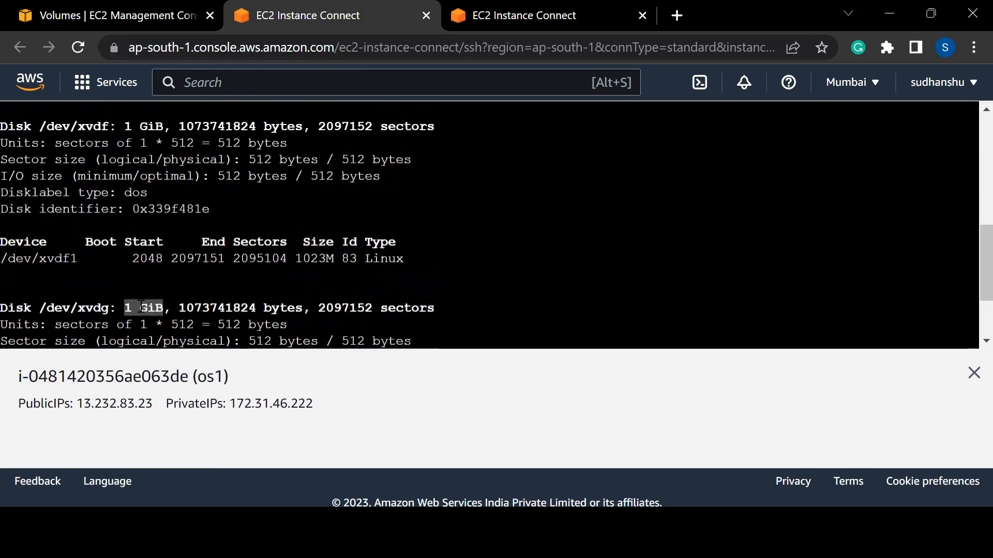
pyautogui.scroll(5, 144, 143)
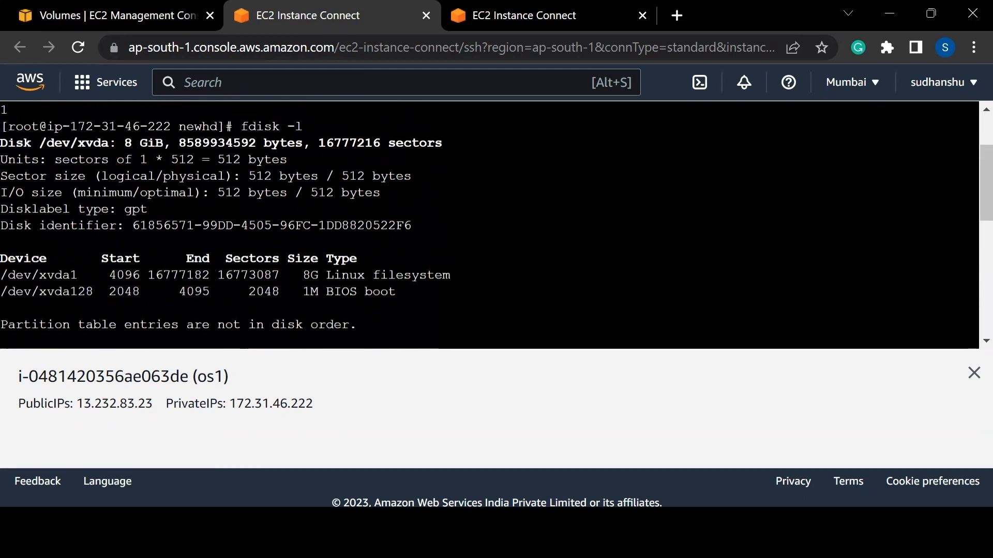
pyautogui.moveTo(124, 143); pyautogui.dragTo(168, 143)
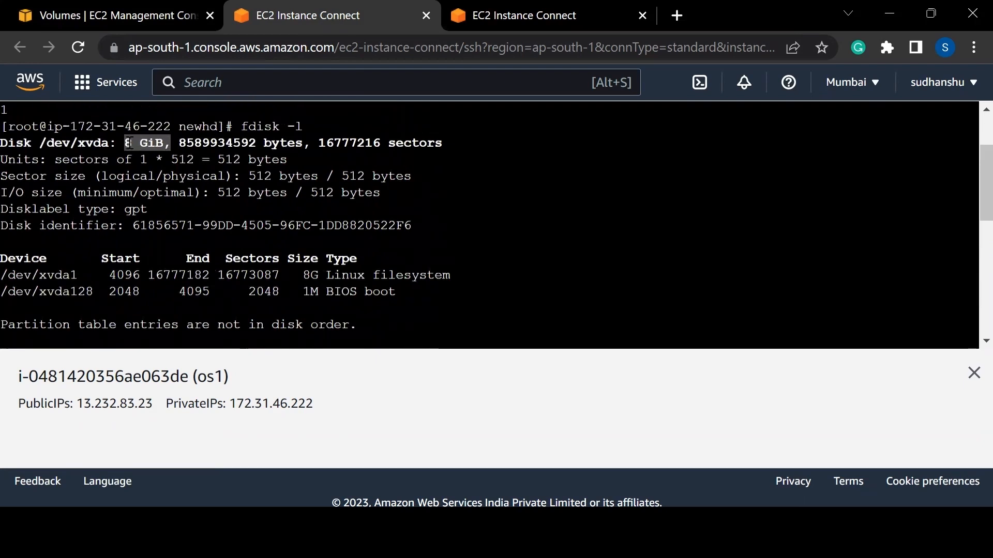
pyautogui.scroll(-2, 145, 143)
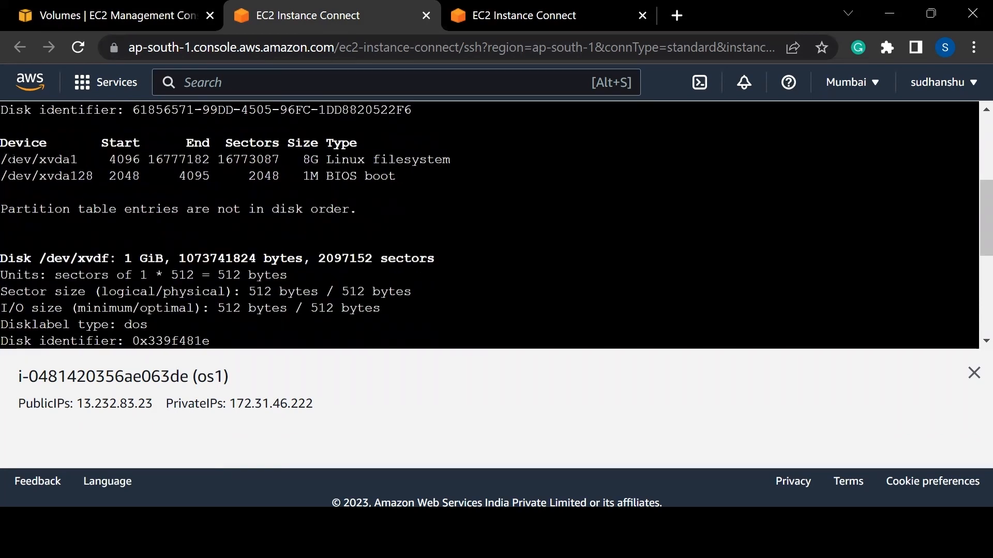
pyautogui.moveTo(2, 159); pyautogui.dragTo(76, 159)
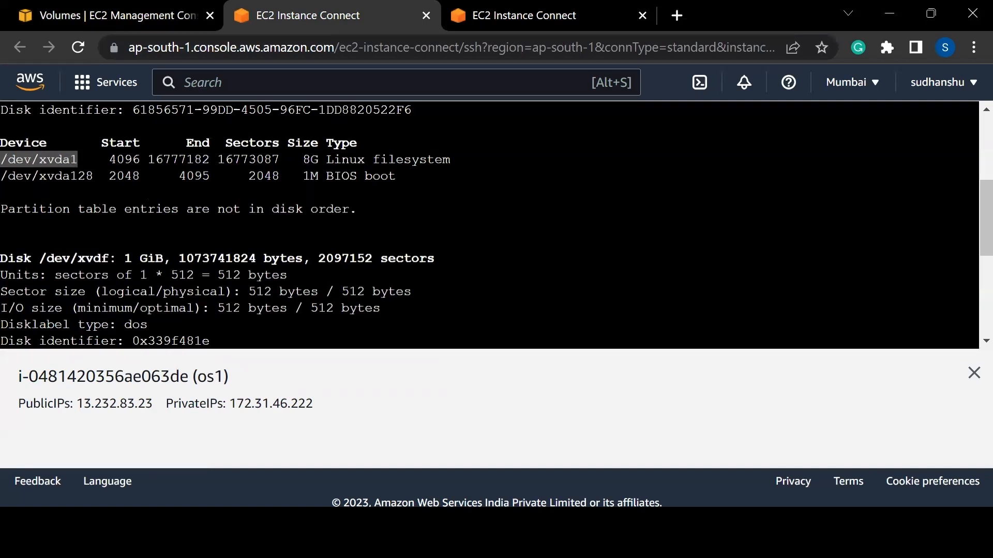
pyautogui.scroll(-5, 275, 348)
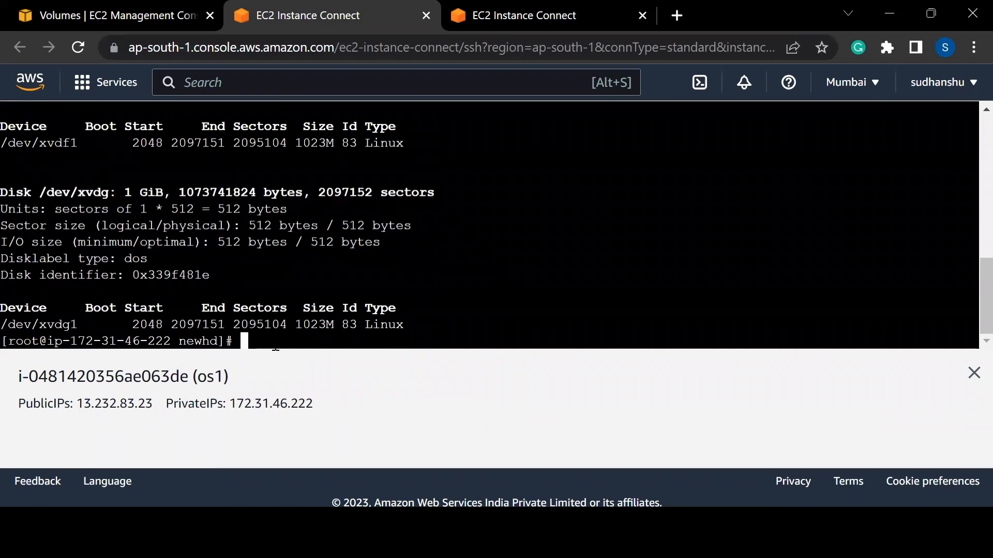
# Move up to the root directory and create a directory named newhd1 there.
pyautogui.write('cd ..')
pyautogui.press('Return')
pyautogui.write('m')
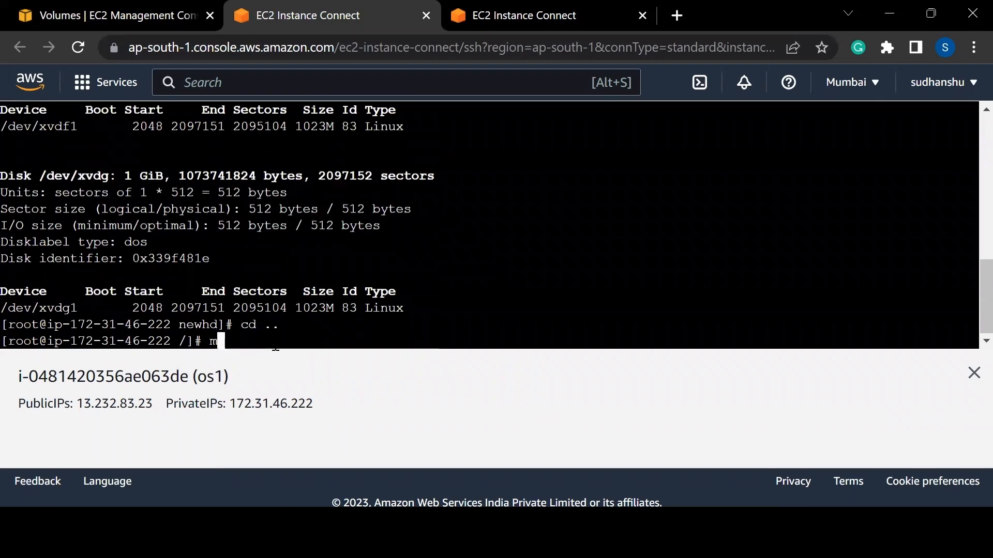
pyautogui.write('kdir ')
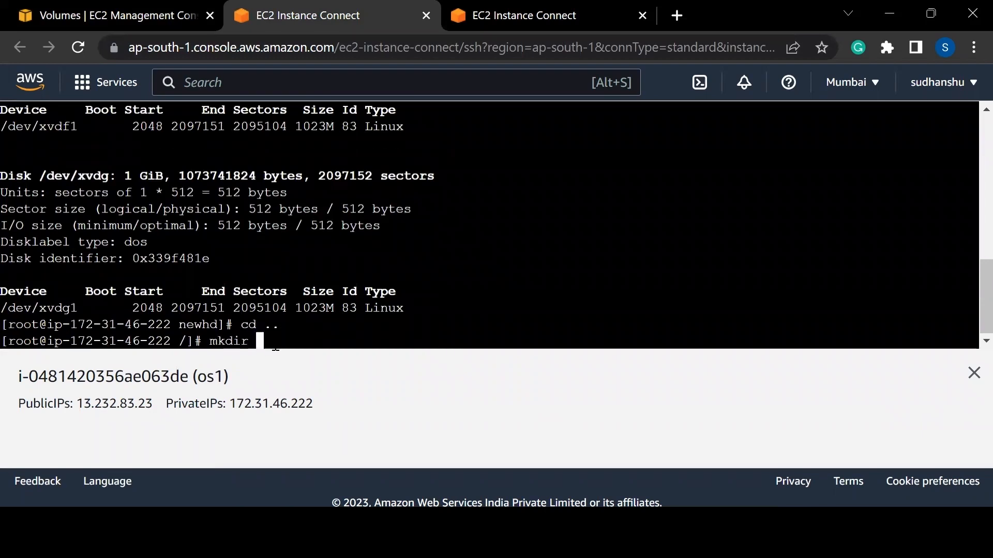
pyautogui.write('newhd')
pyautogui.write('1')
pyautogui.press('Return')
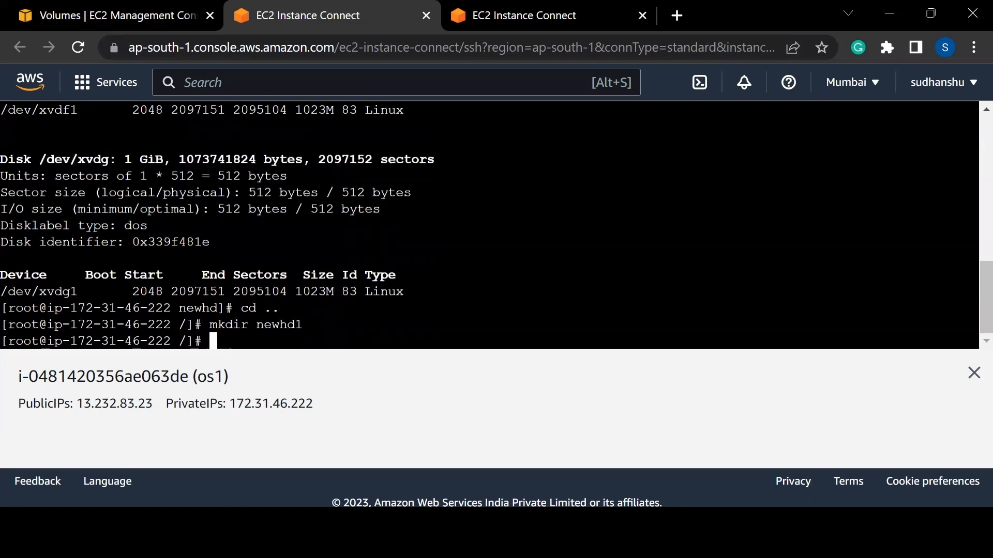
# Mount the partition /dev/xvdg1 on the newhd1 directory.
pyautogui.write('mount /de')
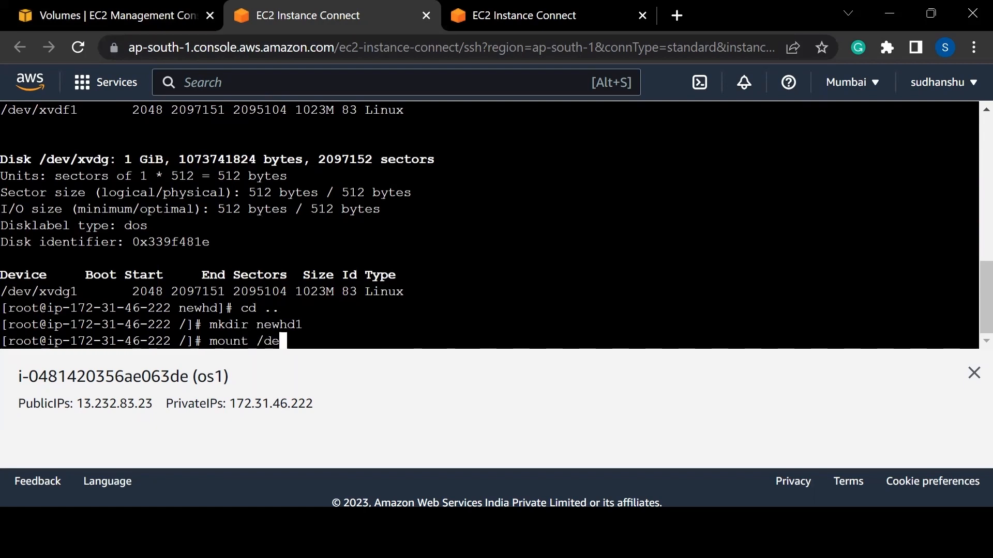
pyautogui.write('v/xvdg1 newhd')
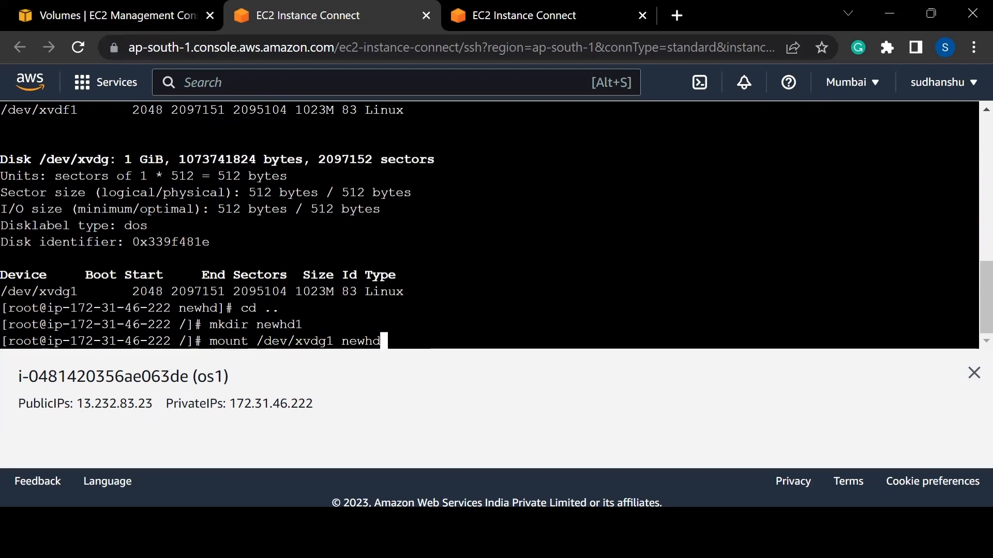
pyautogui.write('1')
pyautogui.press('Return')
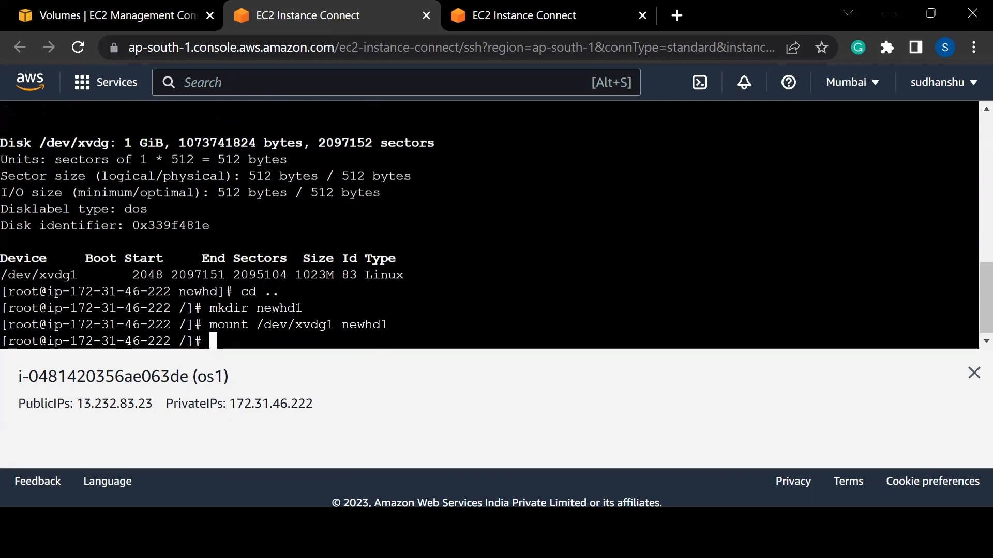
# Enter the newhd1 directory and list the files on the mounted volume.
pyautogui.write('cd newhd')
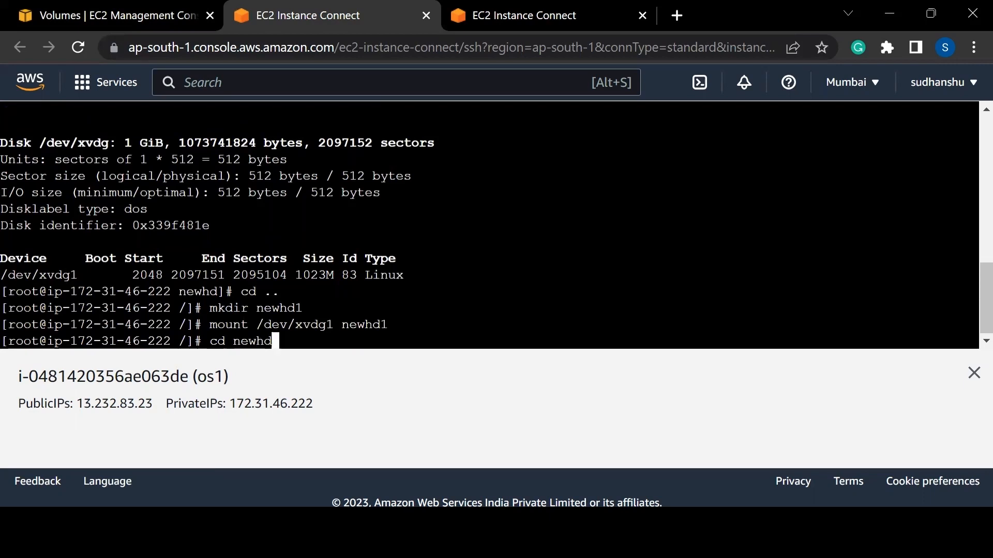
pyautogui.write('1')
pyautogui.press('Return')
pyautogui.write('ls')
pyautogui.press('Return')
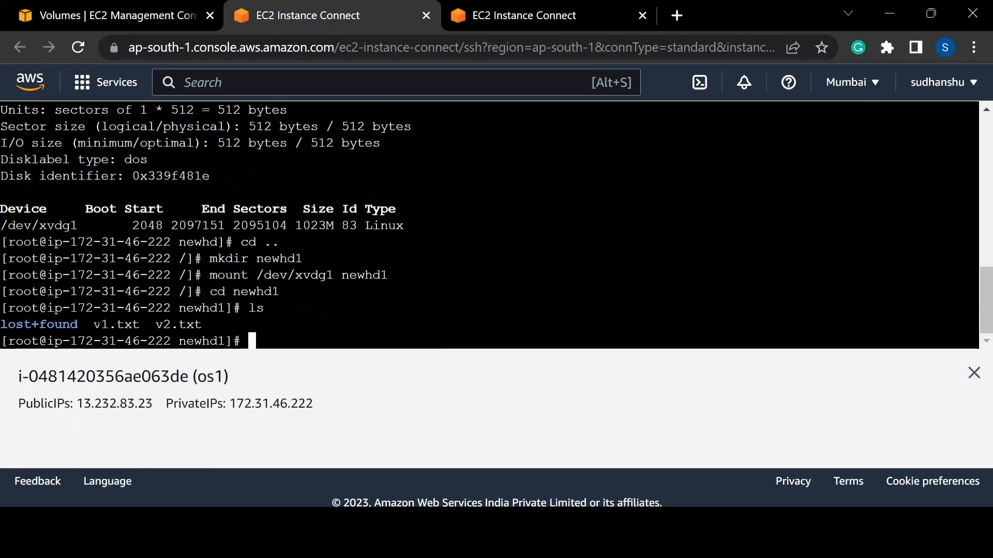
# Switch to the EC2 console and view the list of EBS snapshots.
pyautogui.click(83, 8)
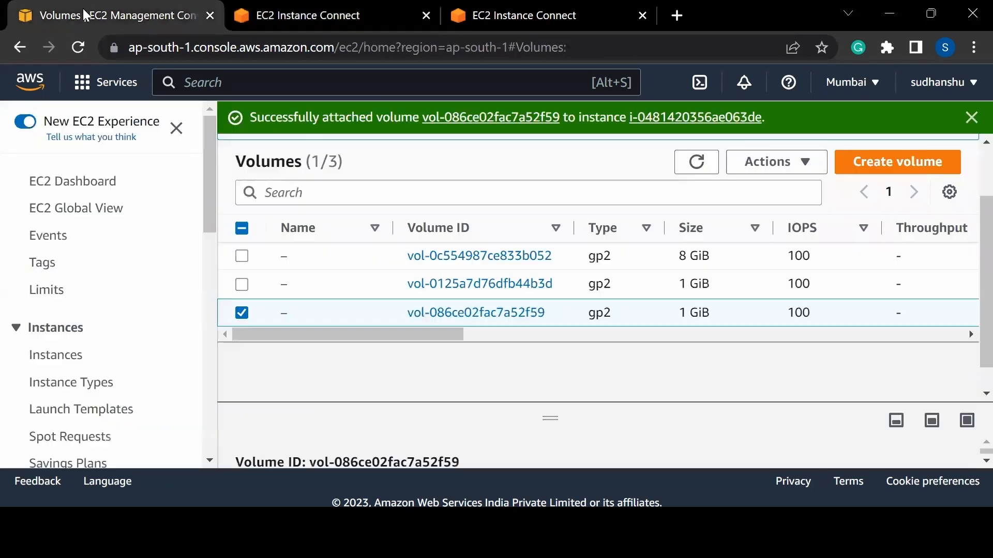
pyautogui.scroll(-6, 90, 368)
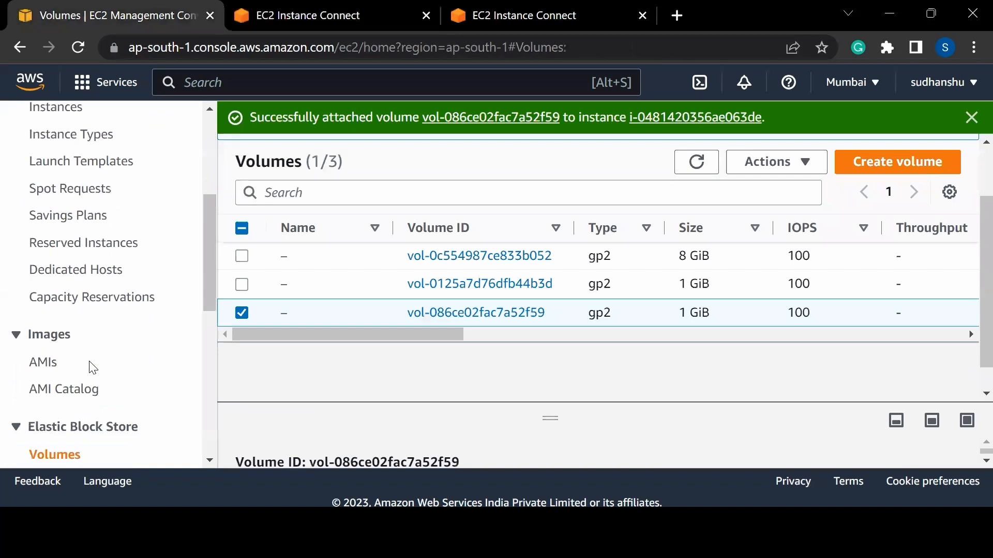
pyautogui.click(63, 432)
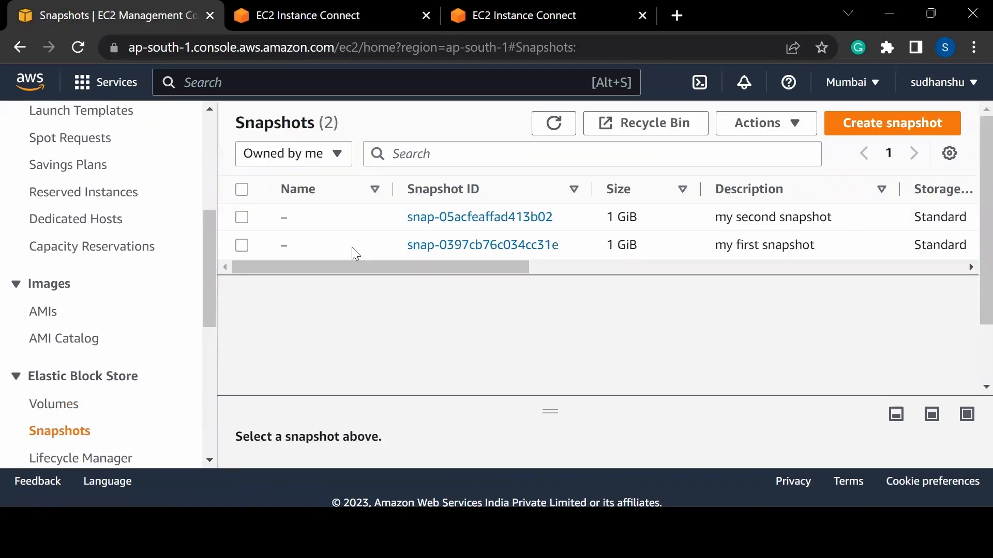
# Return to the os1 instance's terminal and display the contents of v2.txt.
pyautogui.click(333, 6)
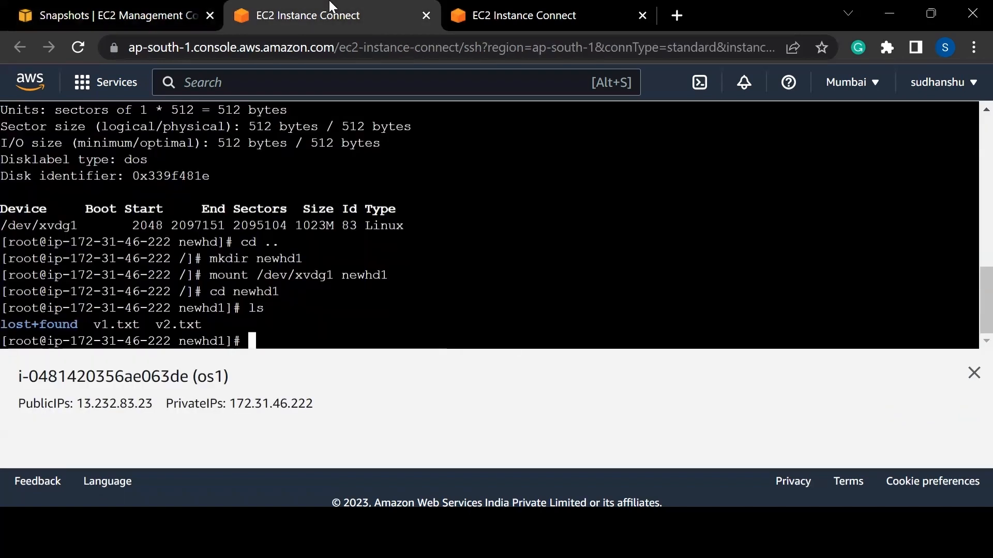
pyautogui.write('cat v2.txt')
pyautogui.press('Return')
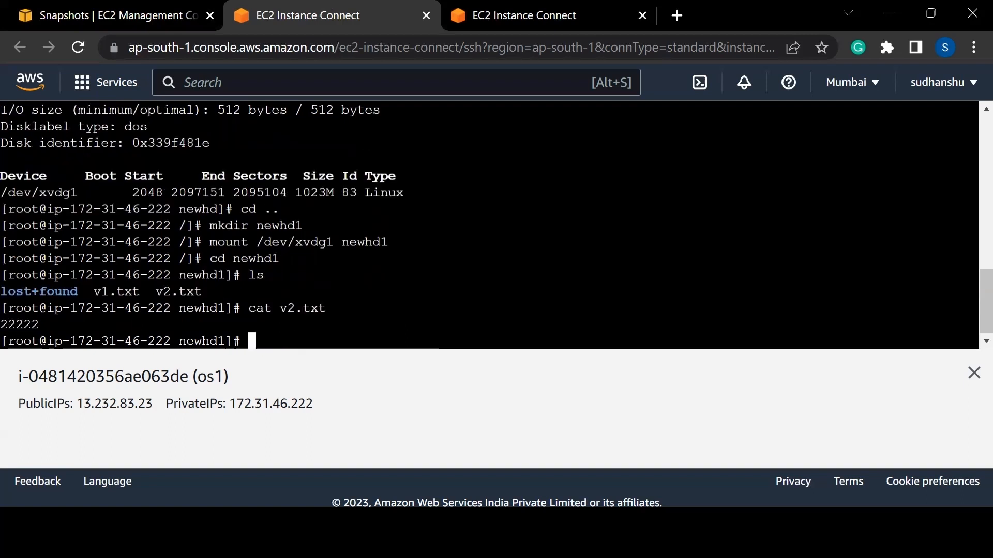
# In the EC2 console, delete the snapshot described as "my first snapshot" and confirm the deletion.
pyautogui.click(117, 13)
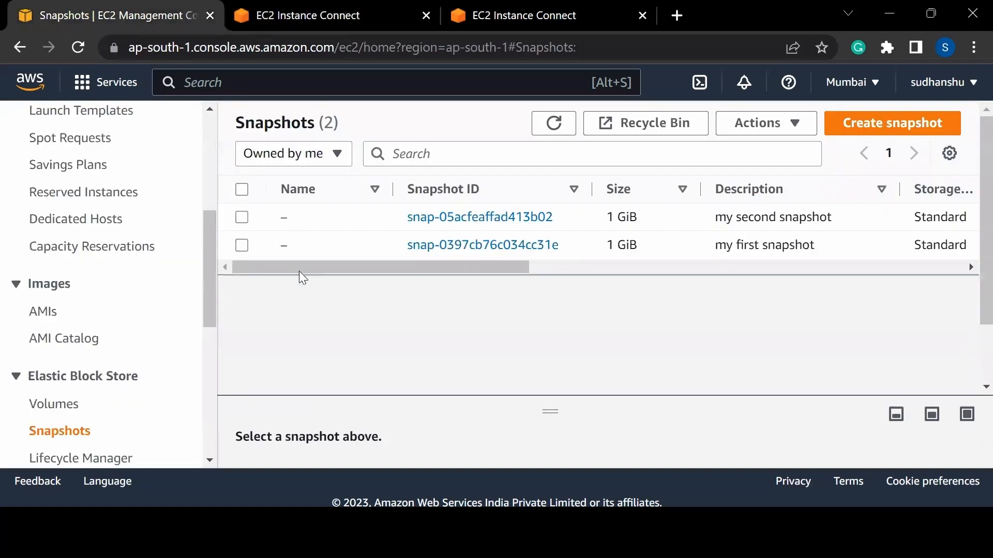
pyautogui.moveTo(325, 271); pyautogui.dragTo(291, 270)
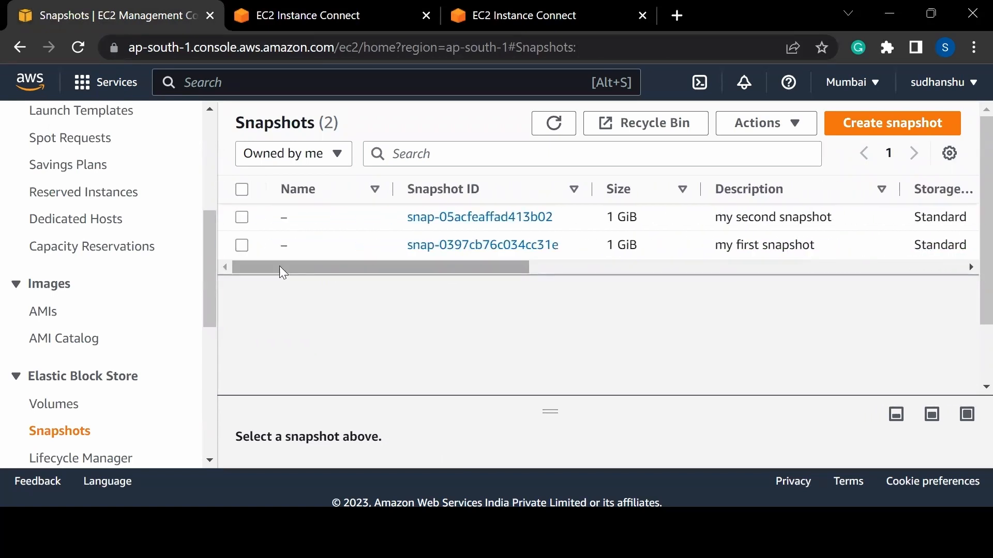
pyautogui.click(242, 247)
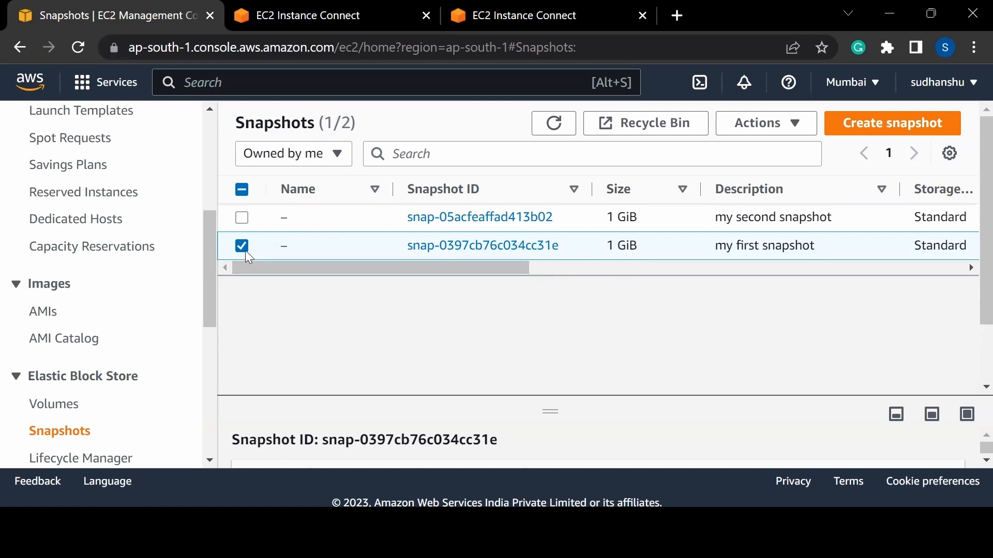
pyautogui.click(783, 133)
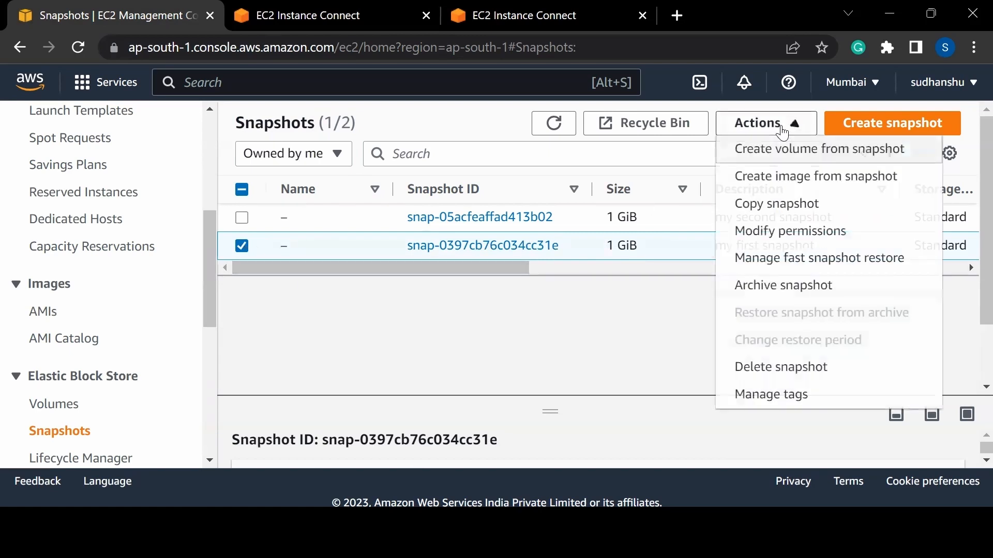
pyautogui.click(772, 367)
pyautogui.click(814, 323)
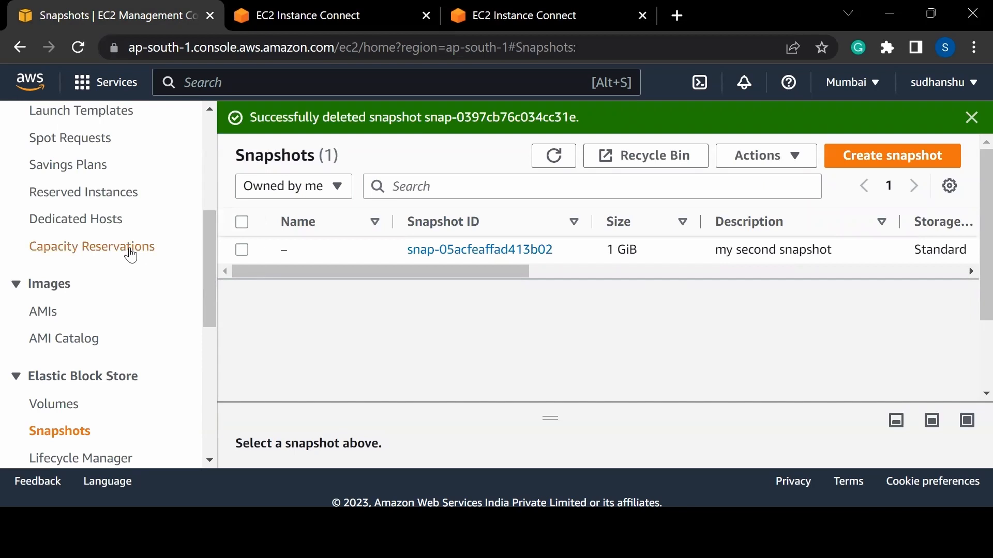
# Open the list of EBS volumes.
pyautogui.scroll(5, 130, 253)
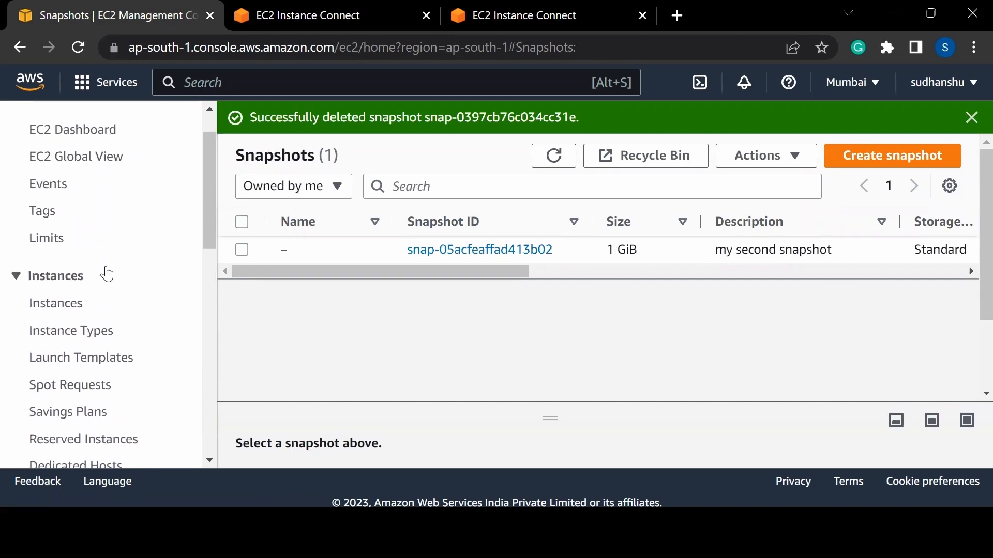
pyautogui.scroll(-10, 104, 276)
pyautogui.click(49, 148)
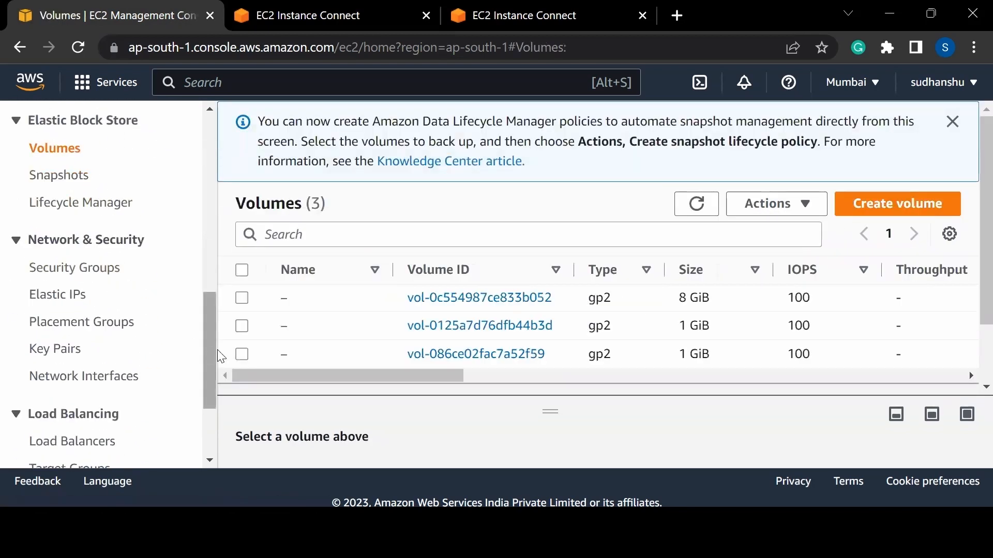
pyautogui.scroll(-1, 443, 310)
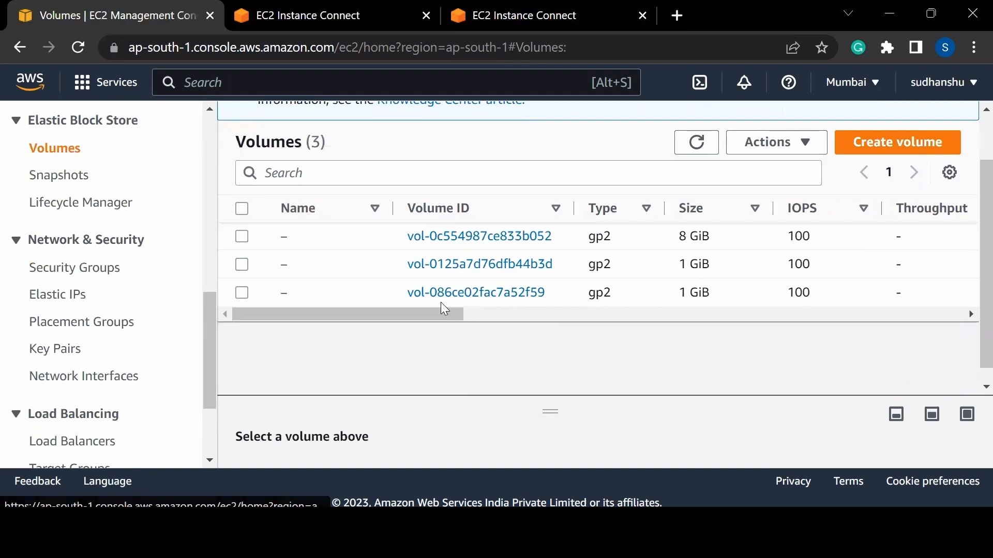
pyautogui.click(242, 265)
pyautogui.click(242, 293)
pyautogui.hscroll(10, 538, 255)
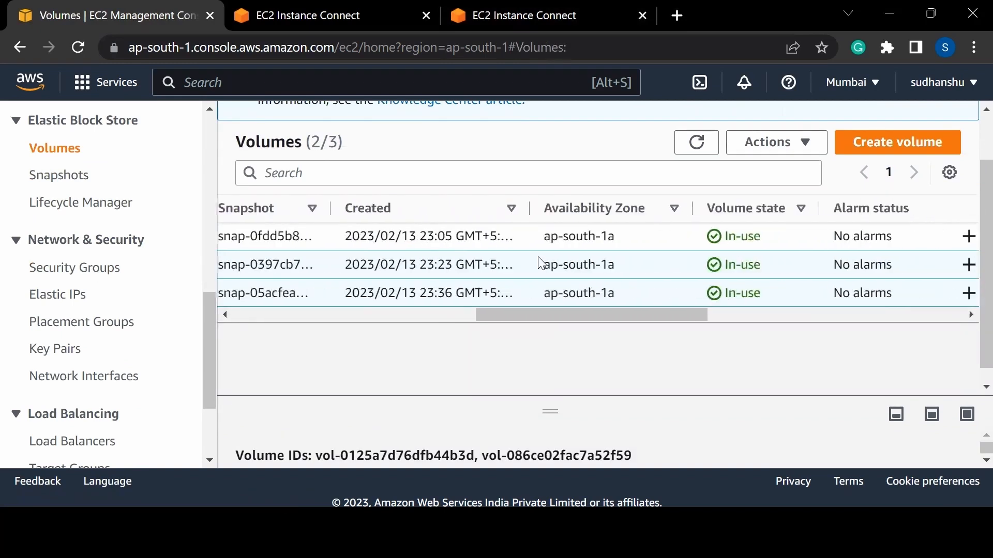
pyautogui.click(788, 148)
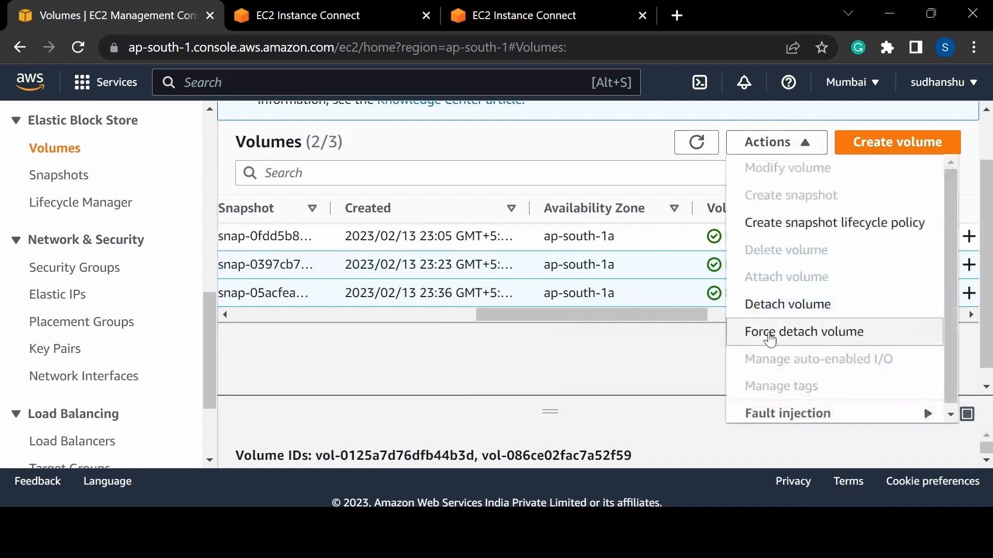
pyautogui.click(678, 354)
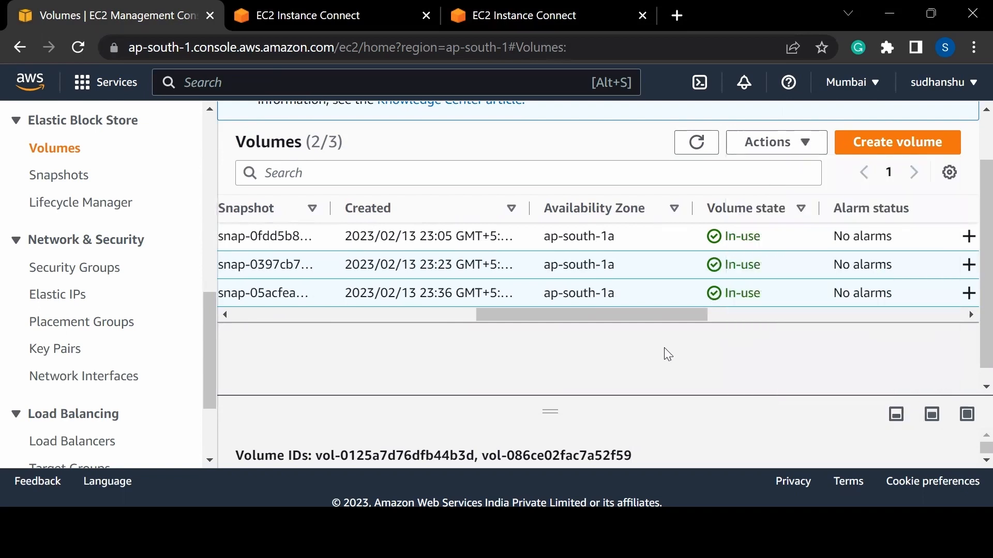
# In the os1 instance's terminal, move up to the root directory and unmount newhd.
pyautogui.hotkey('ctrl', 'Tab')
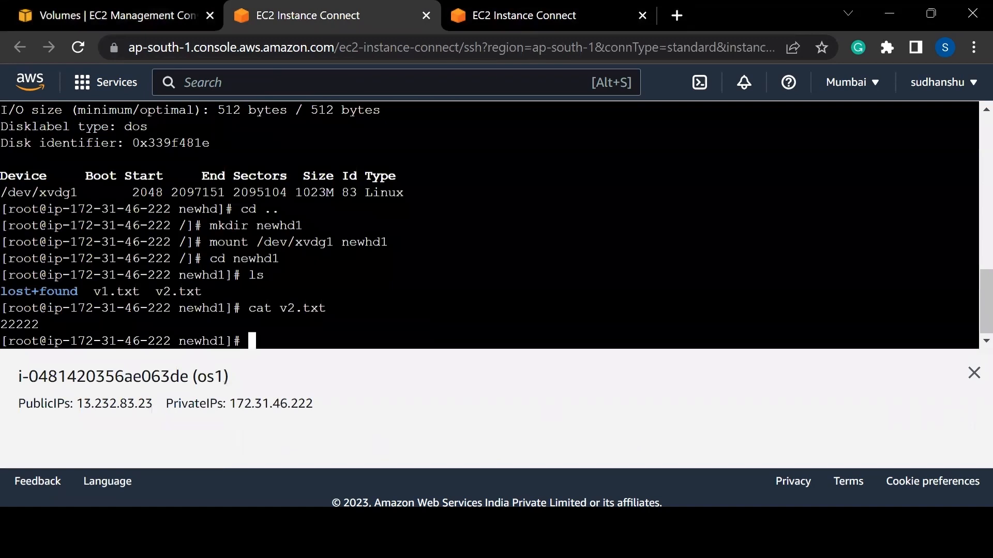
pyautogui.write('cd ..')
pyautogui.press('Return')
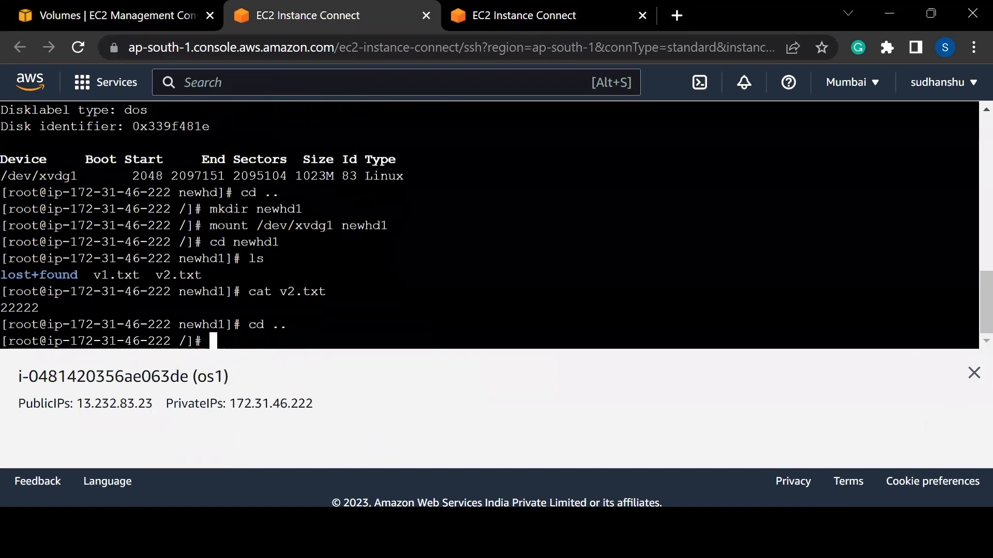
pyautogui.write('umount new')
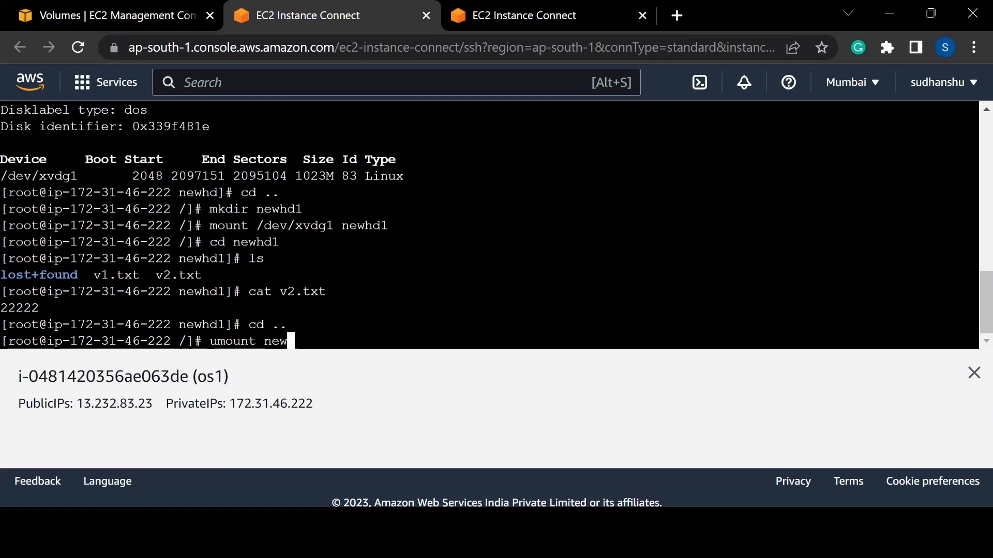
pyautogui.write('hd')
pyautogui.press('Return')
# Unmount the newhd1 directory.
pyautogui.write('umount')
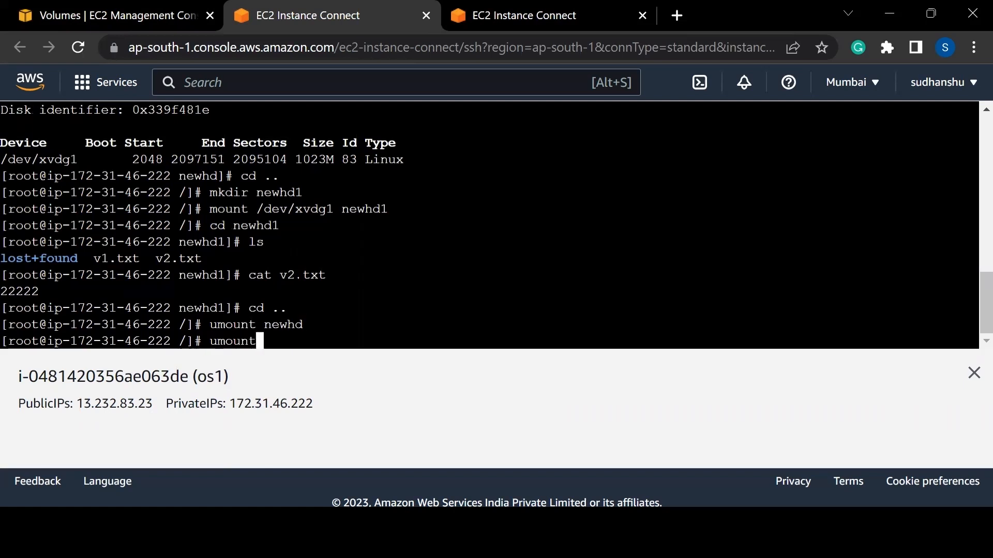
pyautogui.write(' newhd')
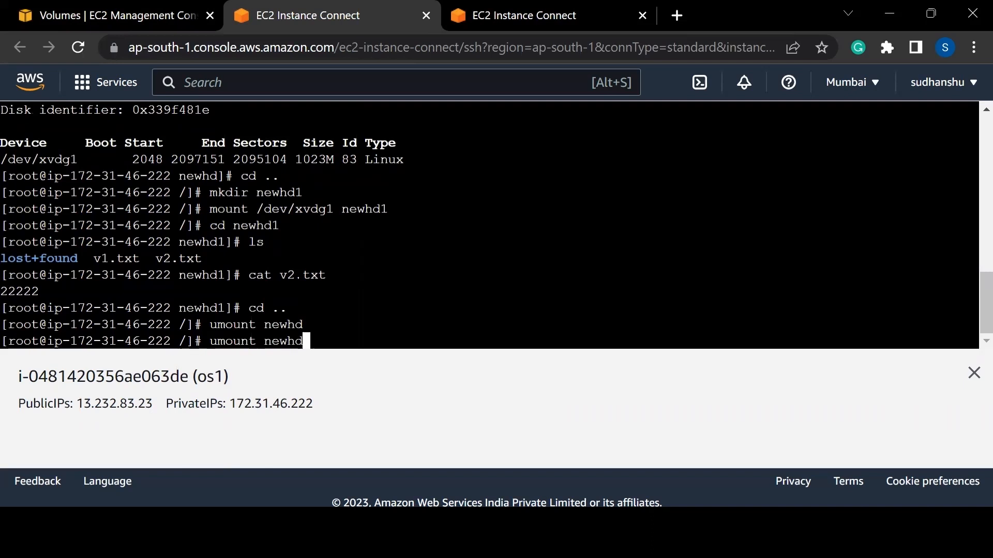
pyautogui.write('1')
pyautogui.press('Return')
pyautogui.press('Return')
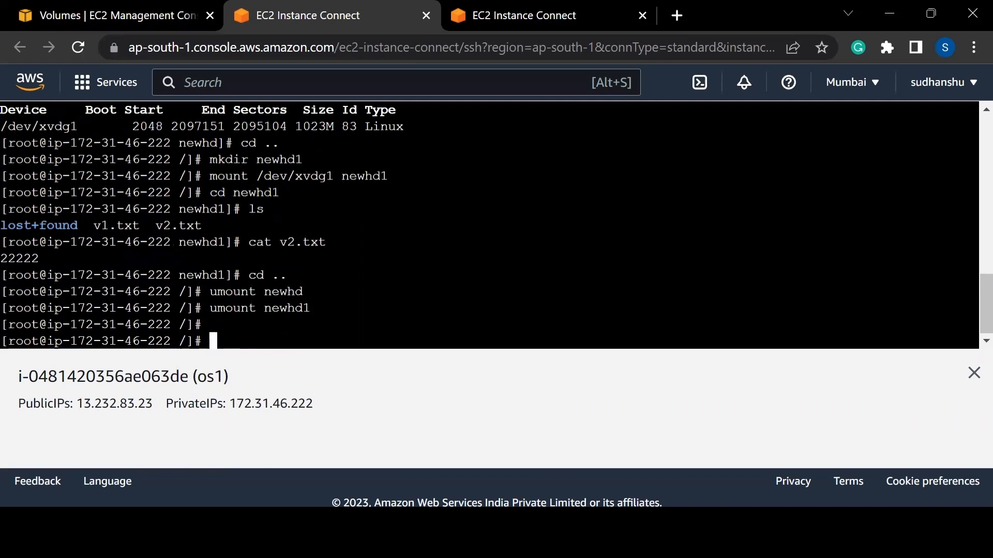
# Enter the newhd directory and list its contents to check the unmount.
pyautogui.write('cd newhd')
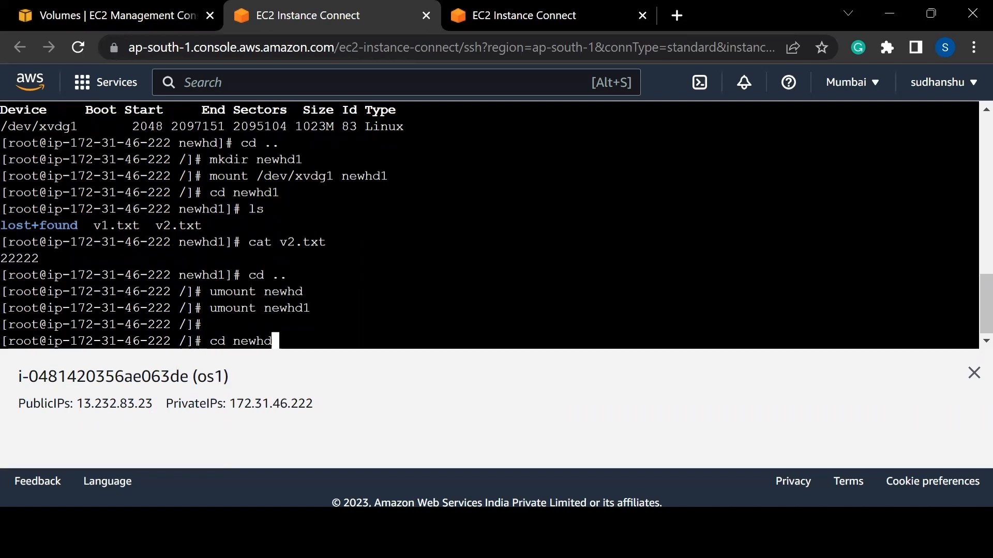
pyautogui.press('Return')
pyautogui.write('ls')
pyautogui.press('Return')
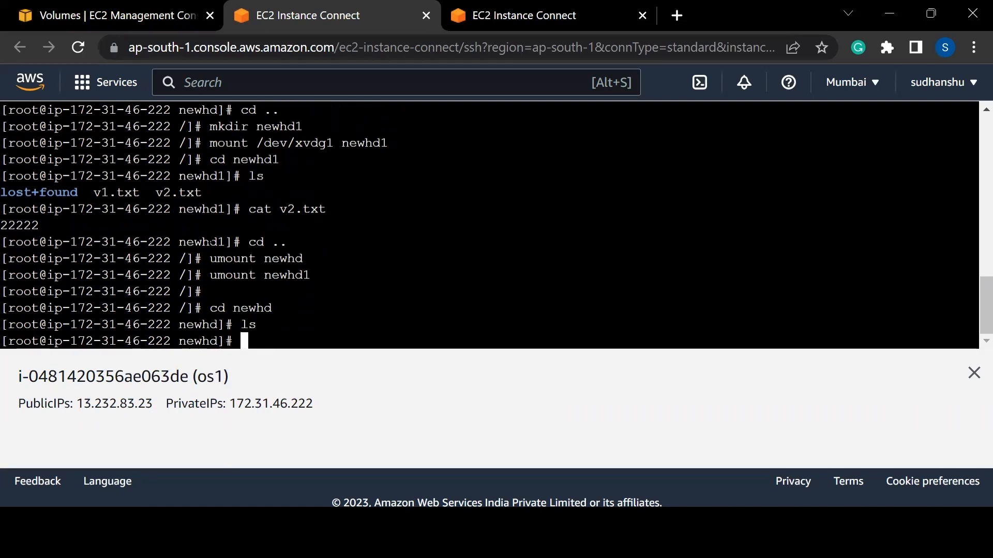
# In the EC2 console, detach both 1 GiB volumes from their instance, entering "detach" as confirmation.
pyautogui.click(118, 6)
pyautogui.hscroll(-5, 277, 299)
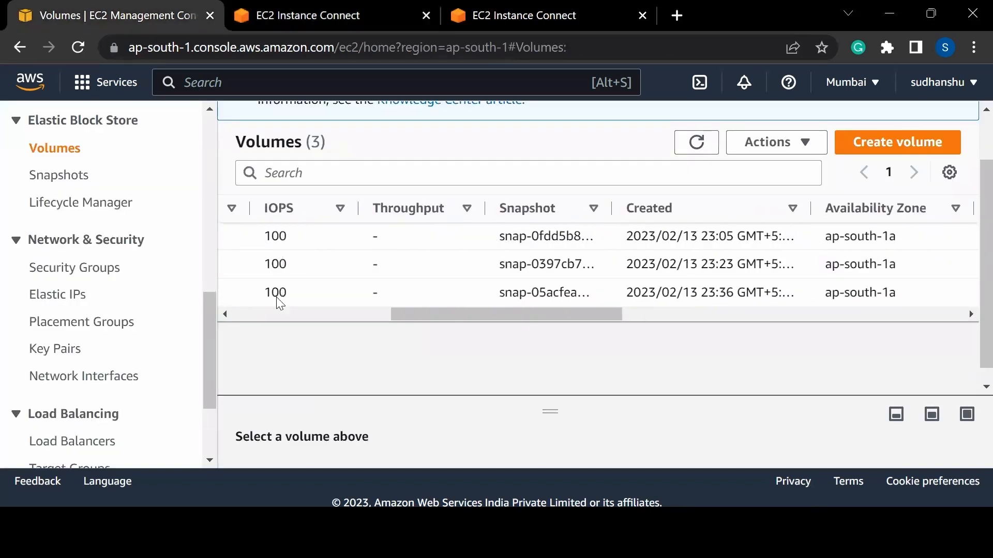
pyautogui.hscroll(-6, 279, 303)
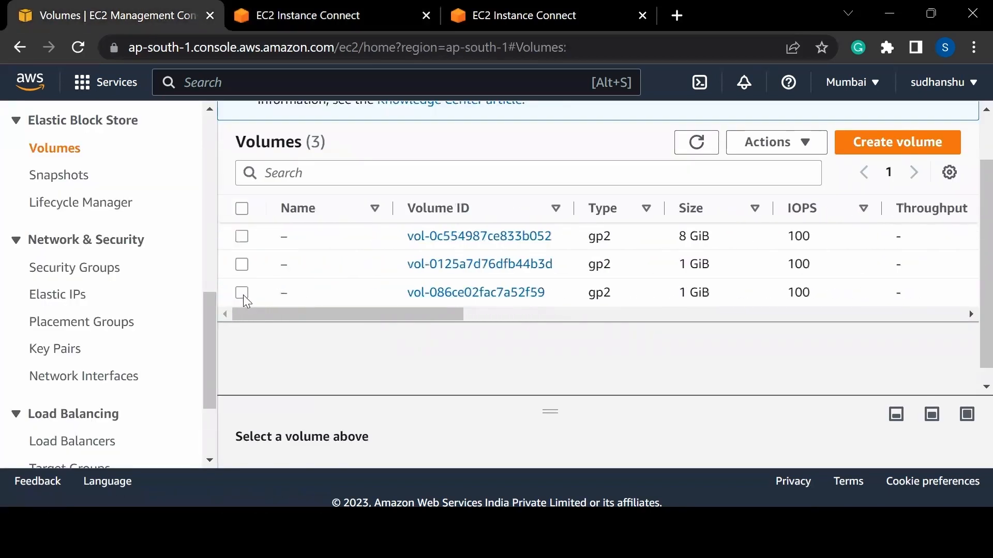
pyautogui.click(242, 293)
pyautogui.click(242, 265)
pyautogui.click(771, 143)
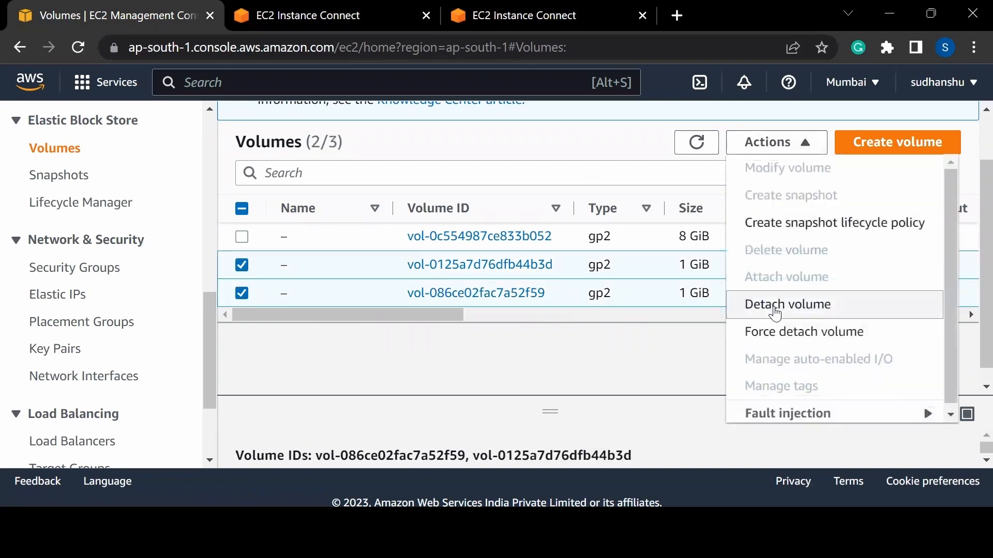
pyautogui.click(776, 305)
pyautogui.click(601, 381)
pyautogui.write('detach')
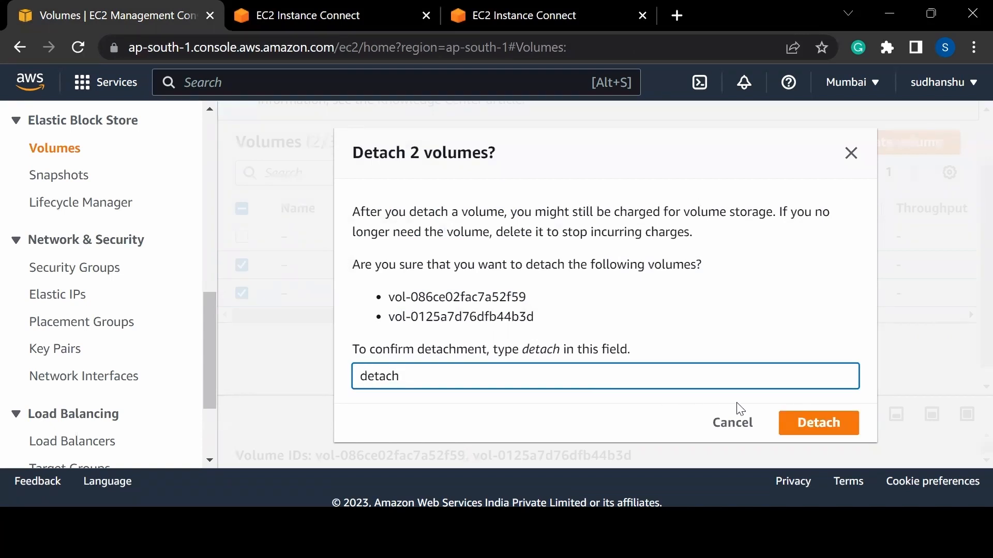
pyautogui.click(819, 422)
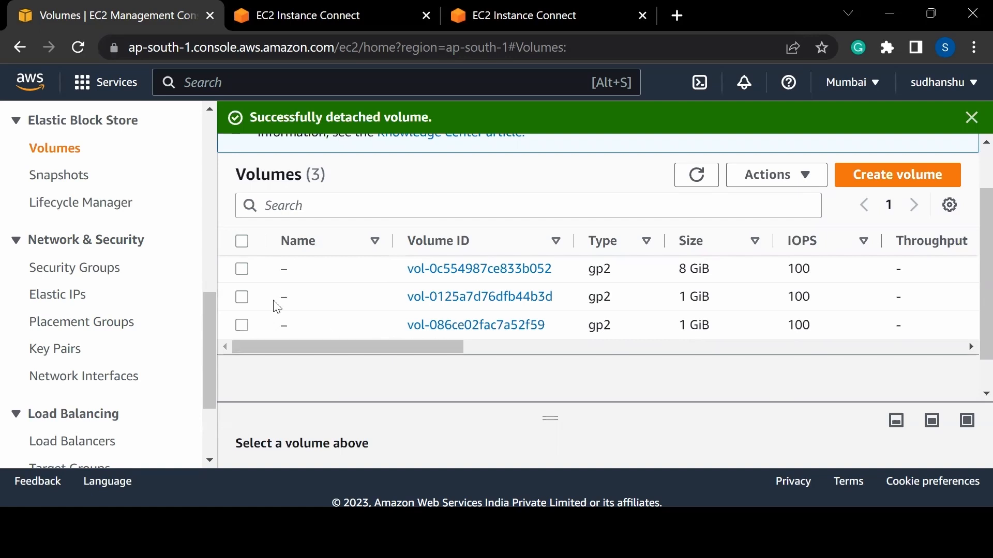
# Check the volume state of both 1 GiB volumes and reload the volumes page to update it.
pyautogui.moveTo(436, 346); pyautogui.dragTo(695, 348)
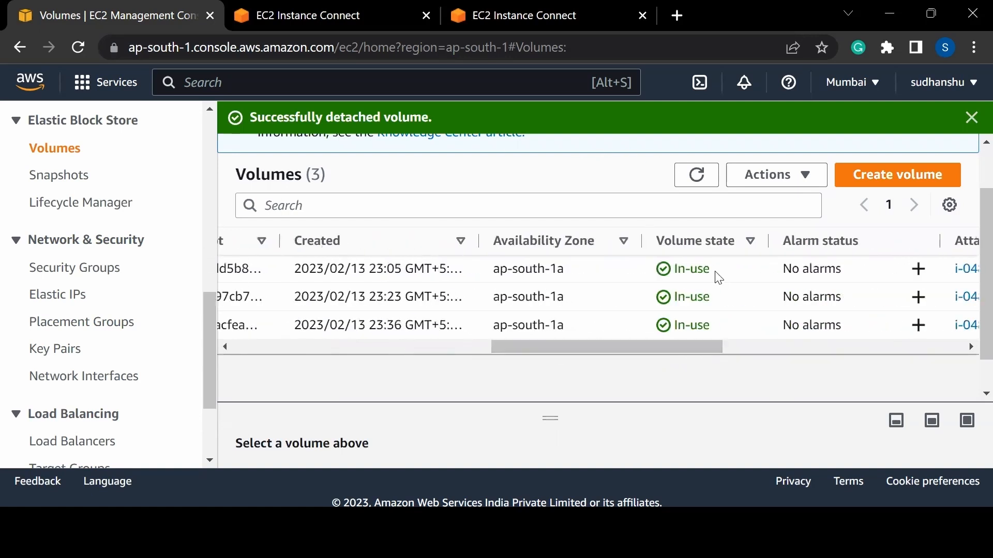
pyautogui.click(79, 48)
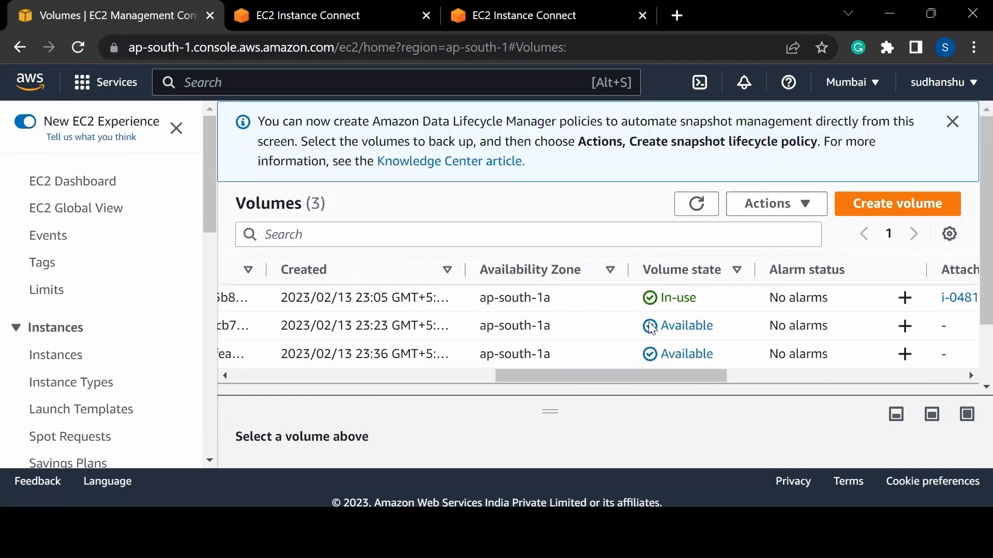
# Delete both detached 1 GiB volumes, entering "delete" as confirmation, and refresh the volumes list.
pyautogui.moveTo(644, 374); pyautogui.dragTo(340, 371)
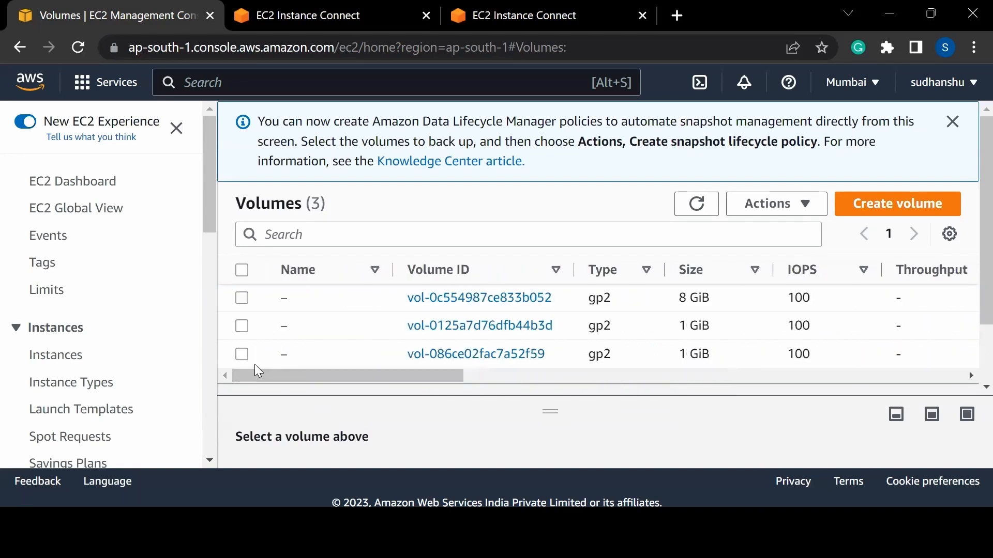
pyautogui.click(242, 354)
pyautogui.click(242, 326)
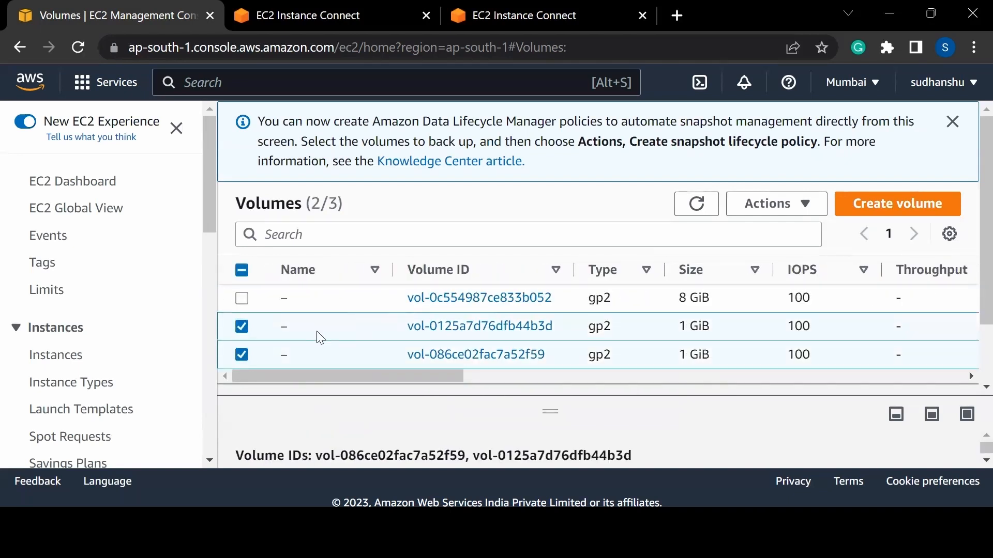
pyautogui.click(782, 211)
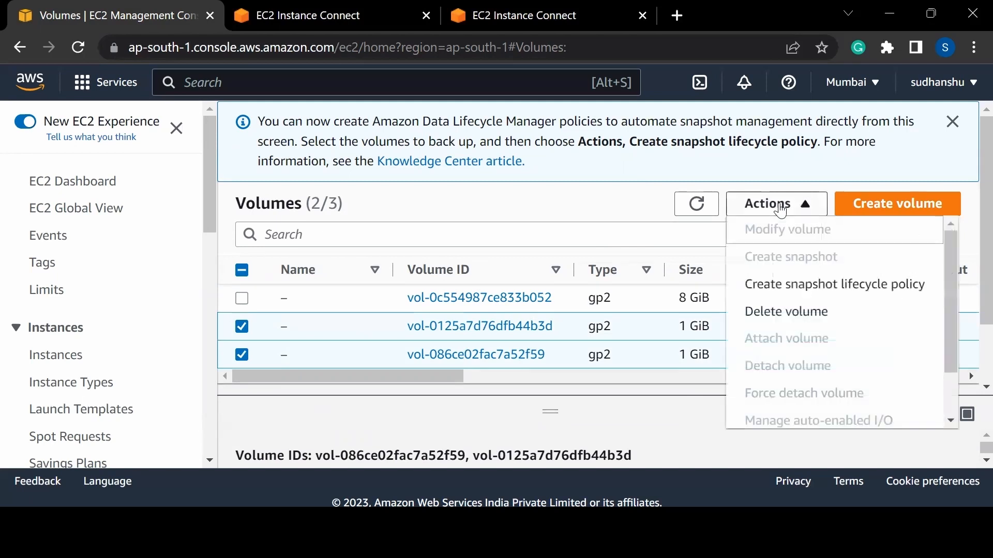
pyautogui.click(786, 317)
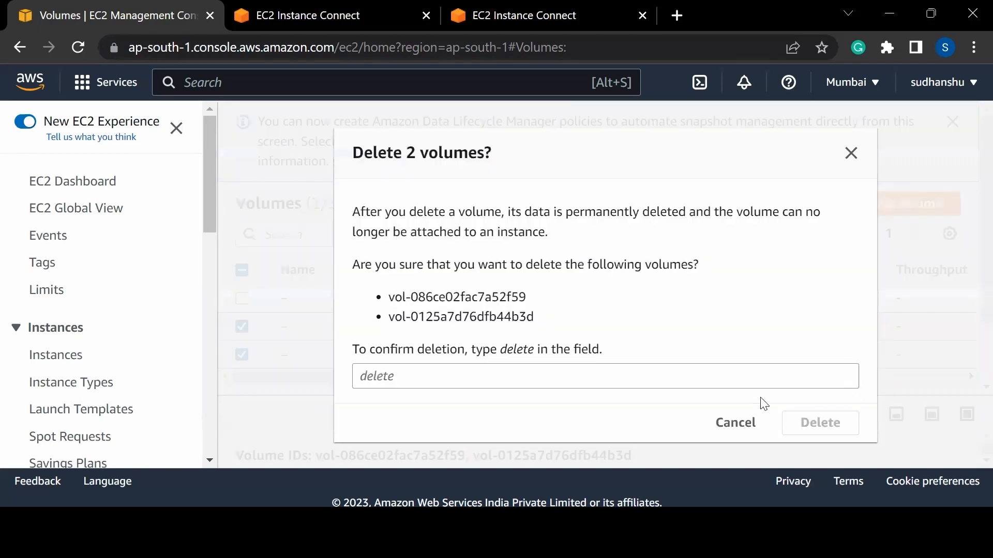
pyautogui.click(716, 380)
pyautogui.write('de')
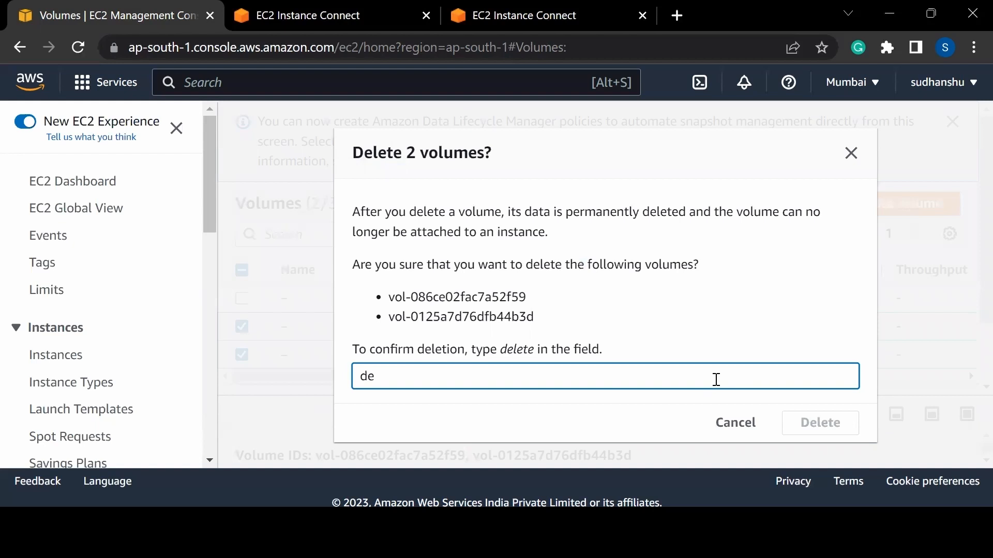
pyautogui.write('tlete')
pyautogui.click(792, 428)
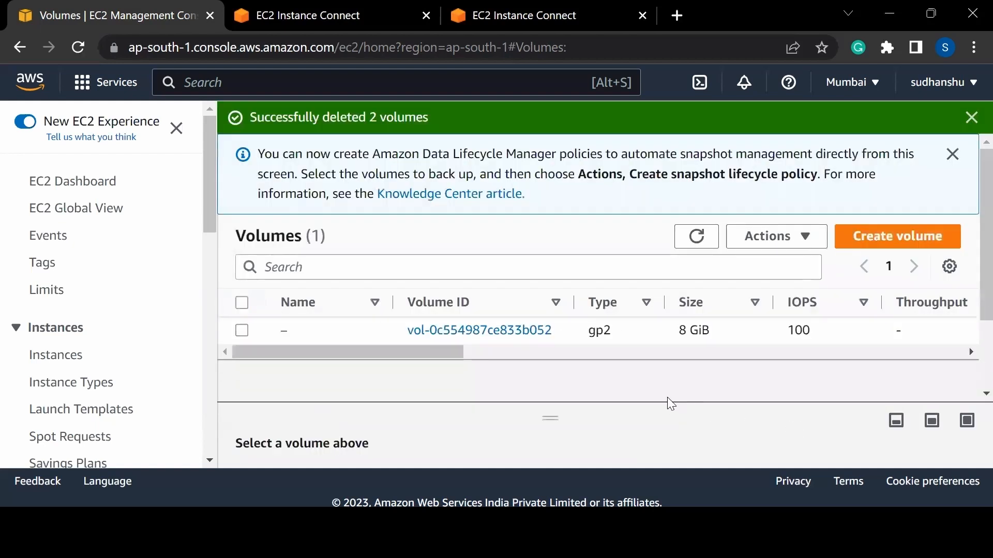
pyautogui.click(698, 238)
pyautogui.moveTo(443, 357); pyautogui.dragTo(360, 360)
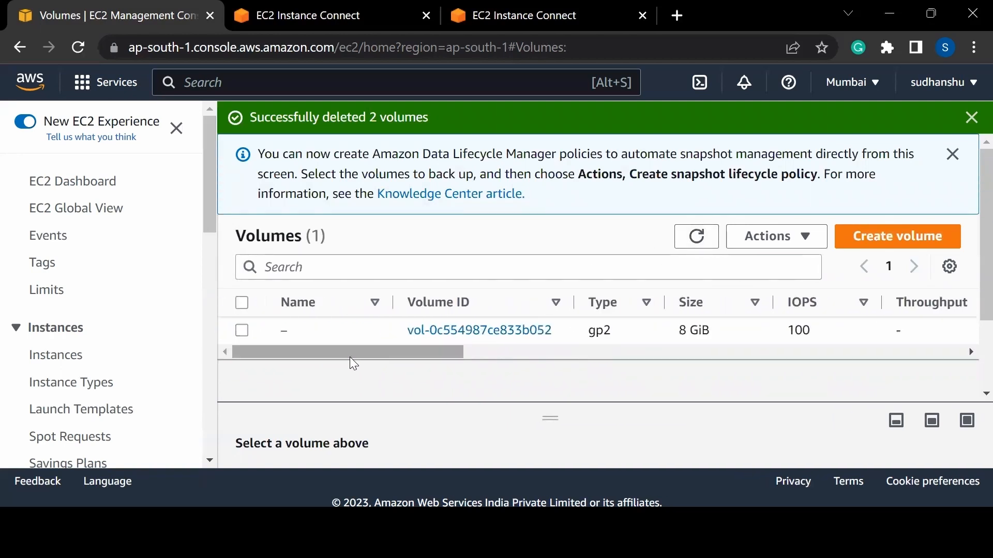
# Open the Elastic Block Store snapshots list and check the status of the snapshot described as "my second snapshot".
pyautogui.scroll(-3, 54, 370)
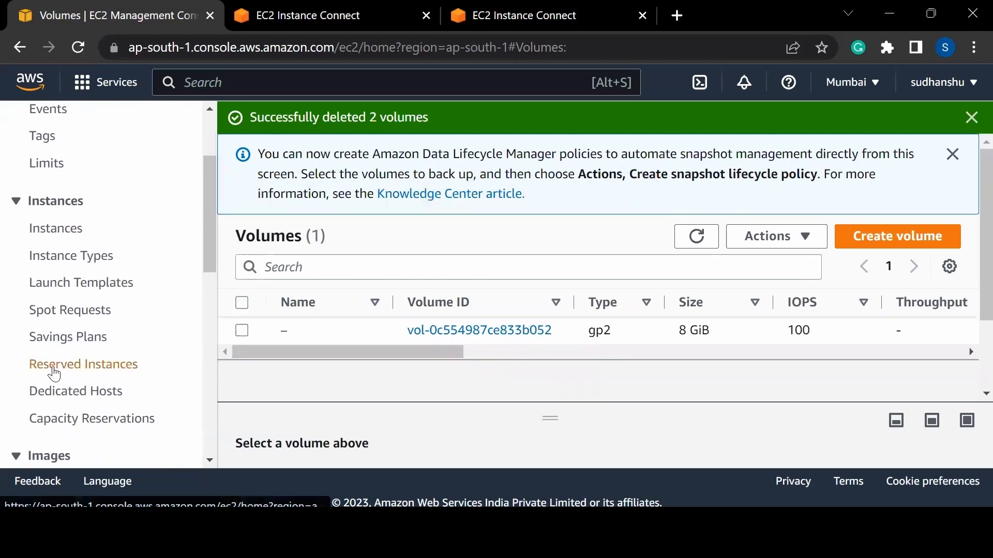
pyautogui.scroll(3, 54, 372)
pyautogui.scroll(-8, 55, 374)
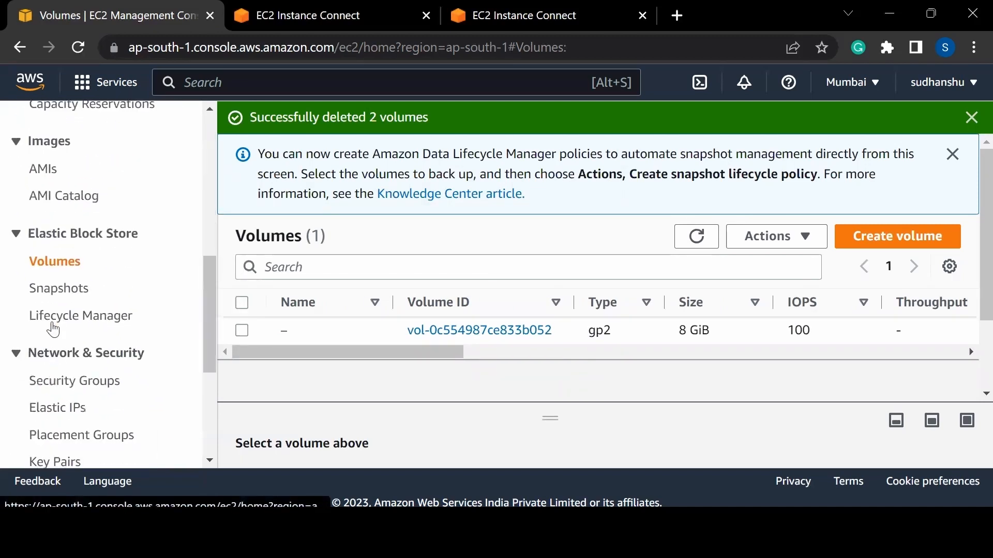
pyautogui.click(50, 299)
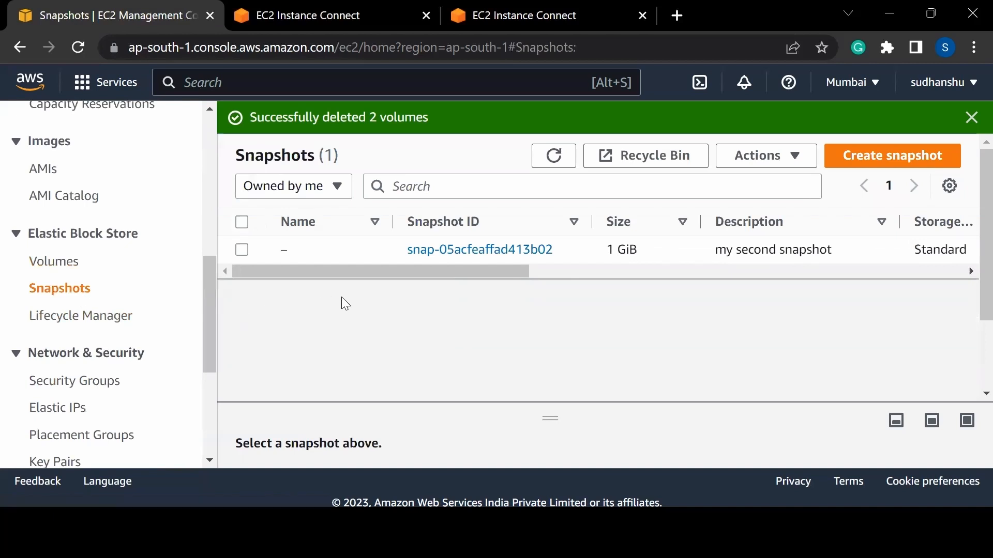
pyautogui.moveTo(428, 270); pyautogui.dragTo(506, 272)
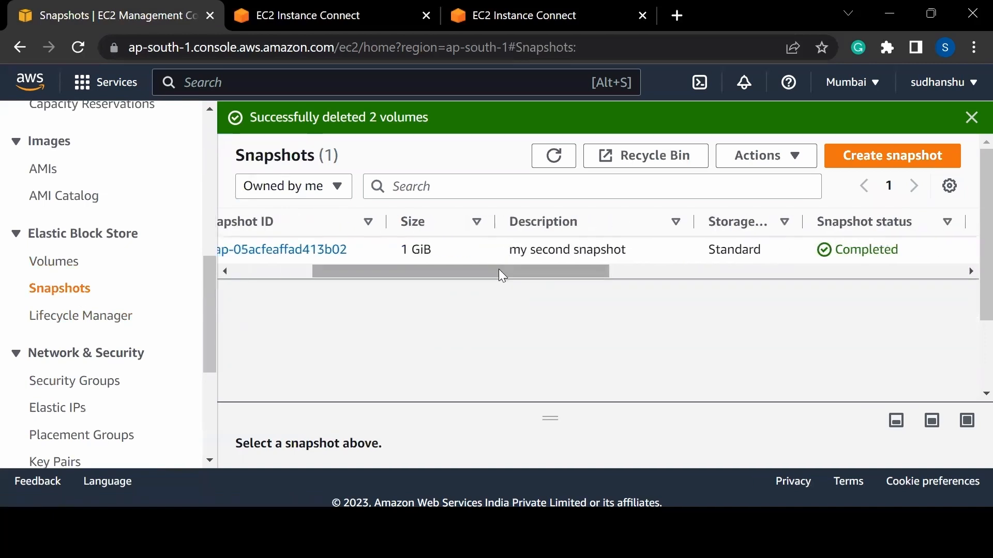
pyautogui.click(498, 270)
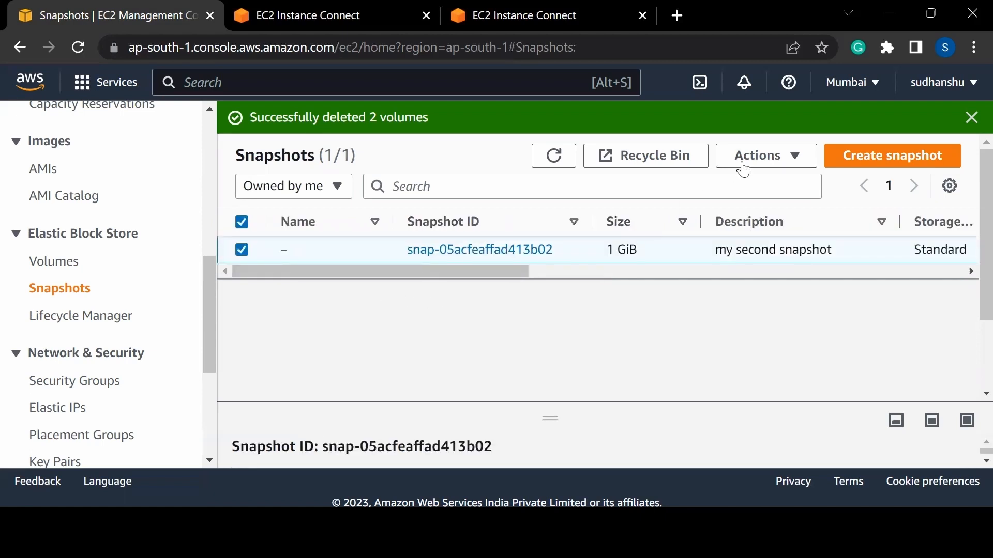
# Create a 1 GiB General Purpose SSD (gp2) volume in ap-south-1a from the snapshot "my second snapshot".
pyautogui.click(774, 156)
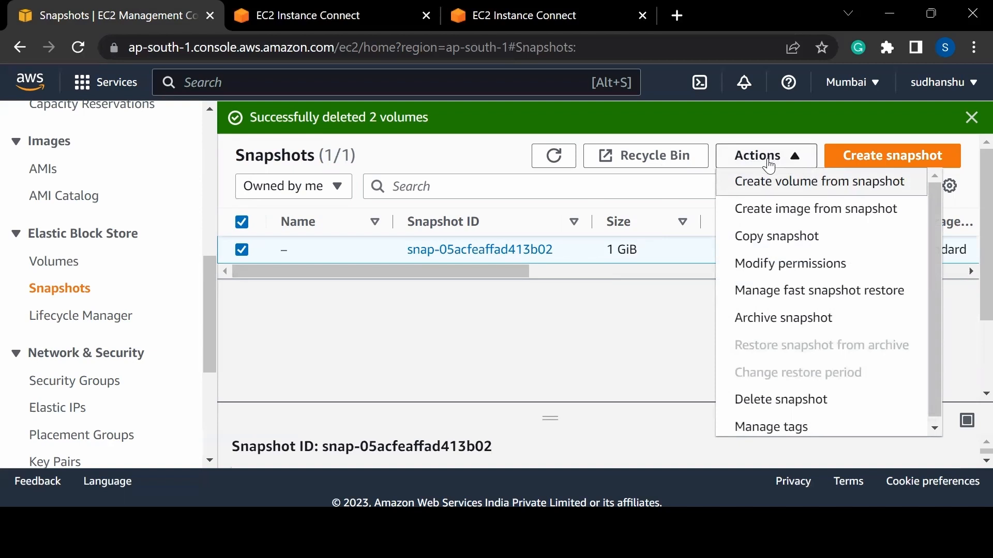
pyautogui.click(776, 192)
pyautogui.scroll(-2, 577, 316)
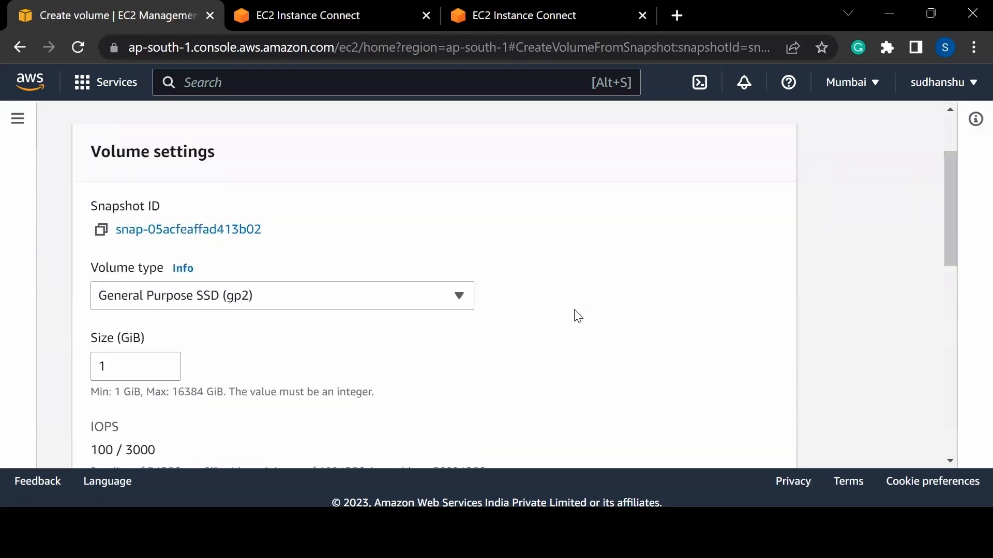
pyautogui.scroll(-6, 578, 317)
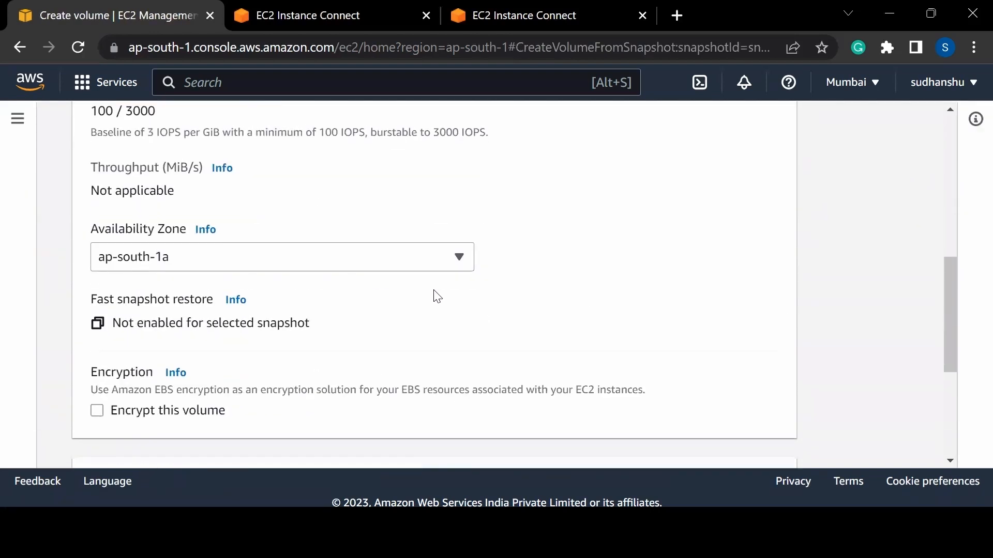
pyautogui.scroll(-5, 437, 296)
pyautogui.click(718, 440)
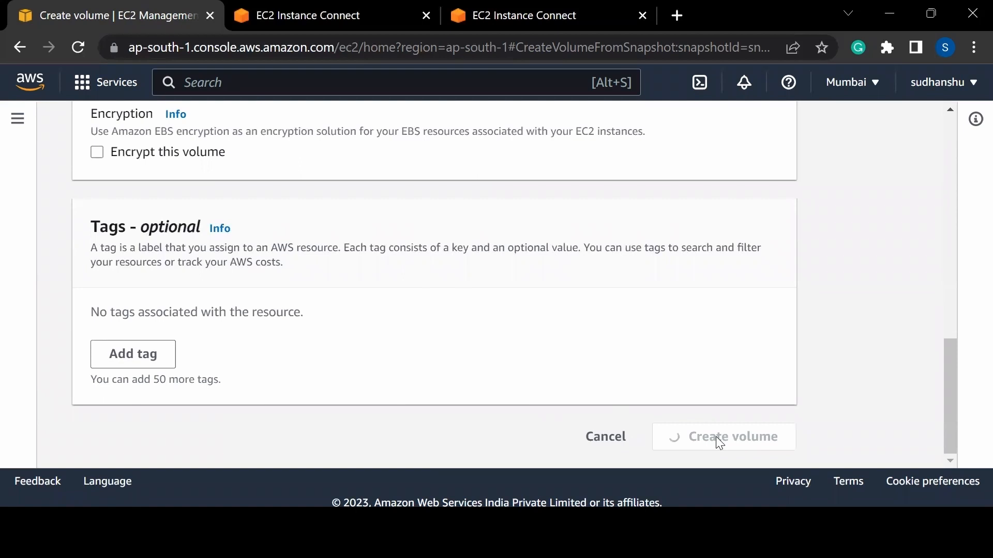
# Open the volumes list and check the source snapshot, creation time and state of the new 1 GiB volume.
pyautogui.scroll(-5, 137, 385)
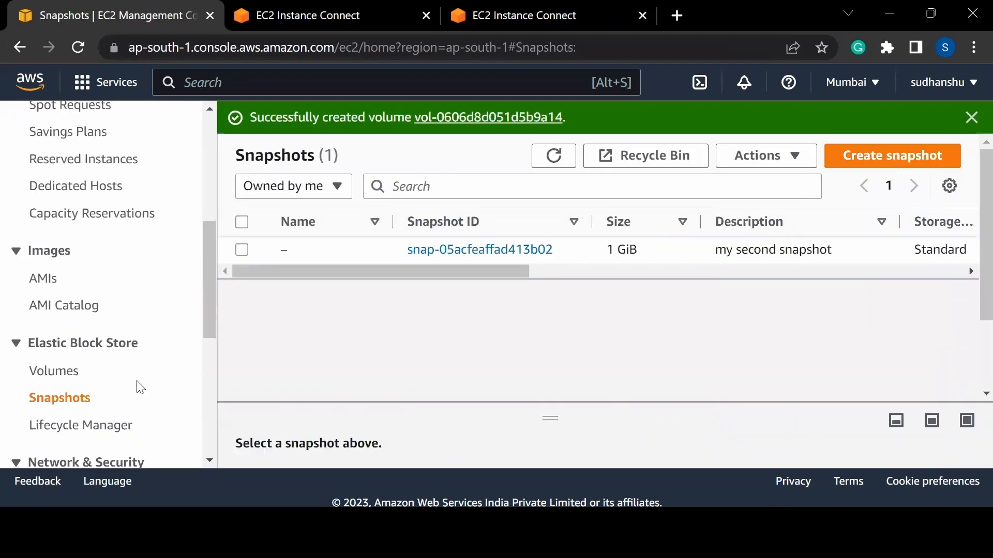
pyautogui.scroll(-3, 102, 345)
pyautogui.click(42, 242)
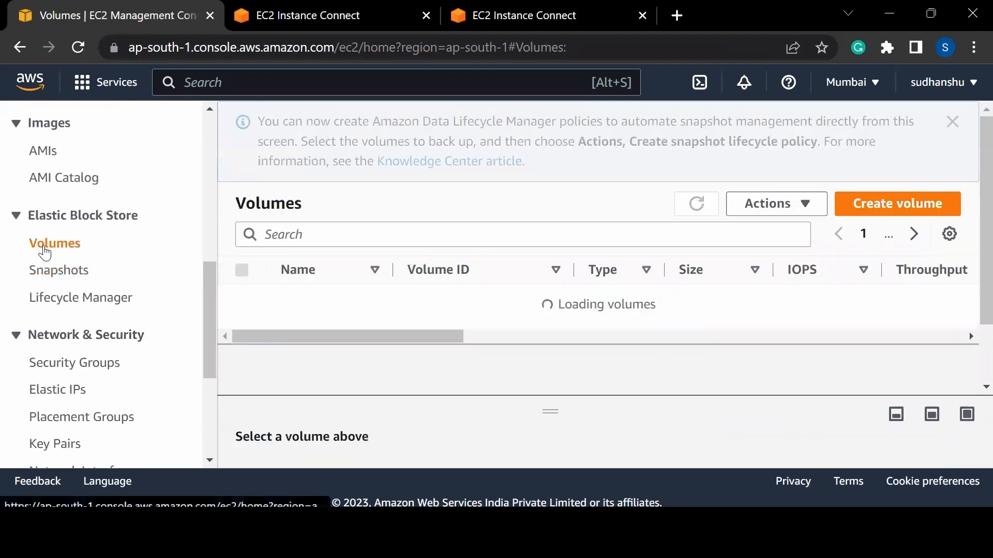
pyautogui.moveTo(306, 349); pyautogui.dragTo(545, 357)
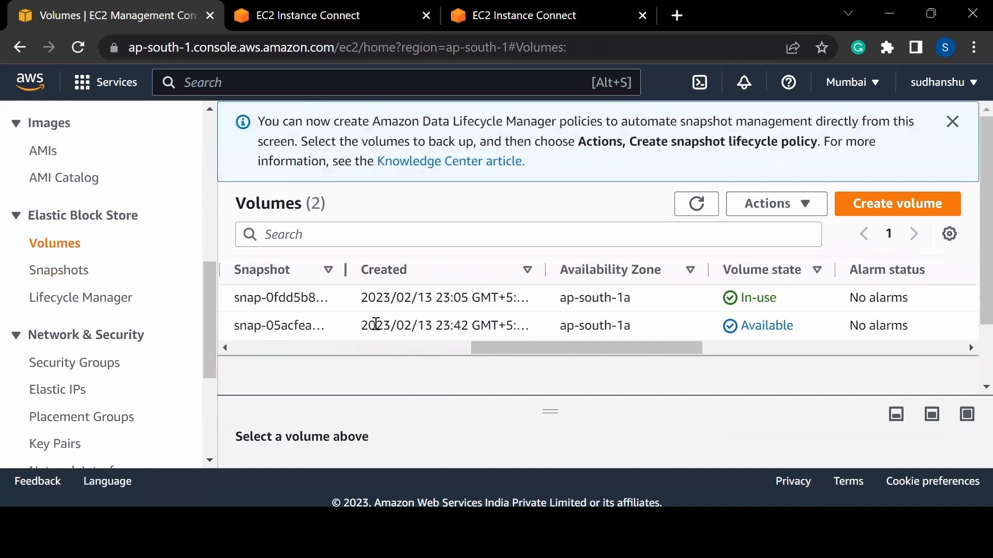
pyautogui.moveTo(528, 349); pyautogui.dragTo(226, 373)
pyautogui.click(242, 326)
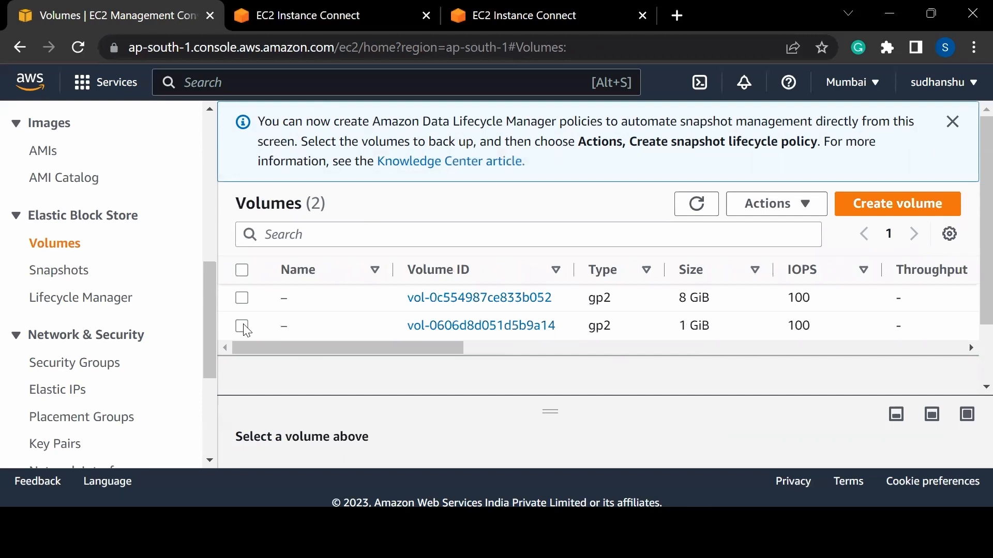
pyautogui.click(754, 208)
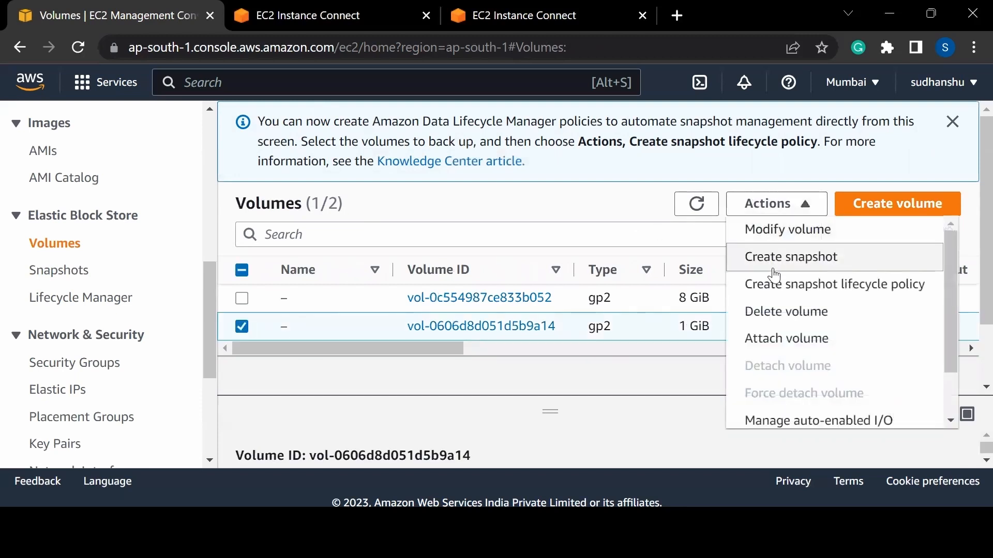
pyautogui.click(785, 341)
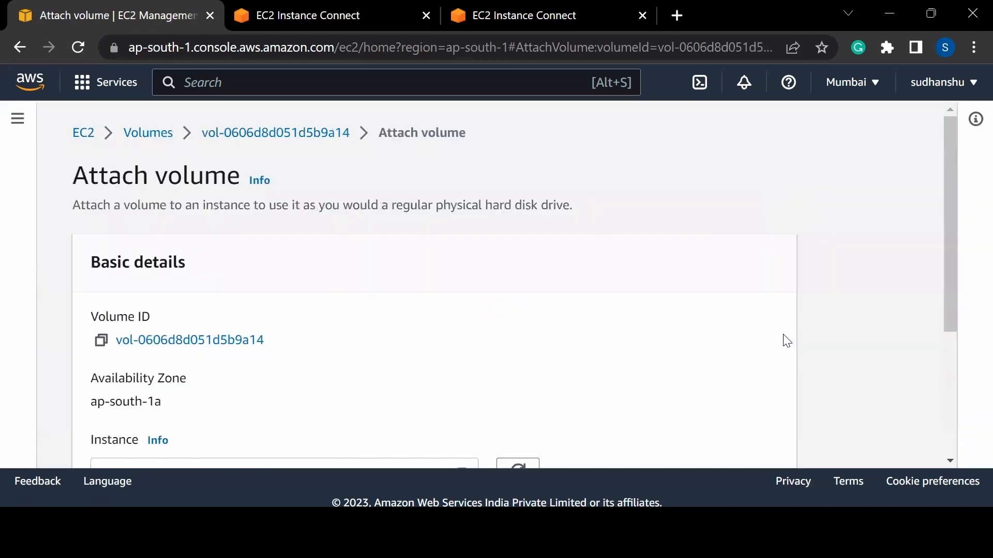
pyautogui.scroll(-4, 506, 343)
pyautogui.click(381, 277)
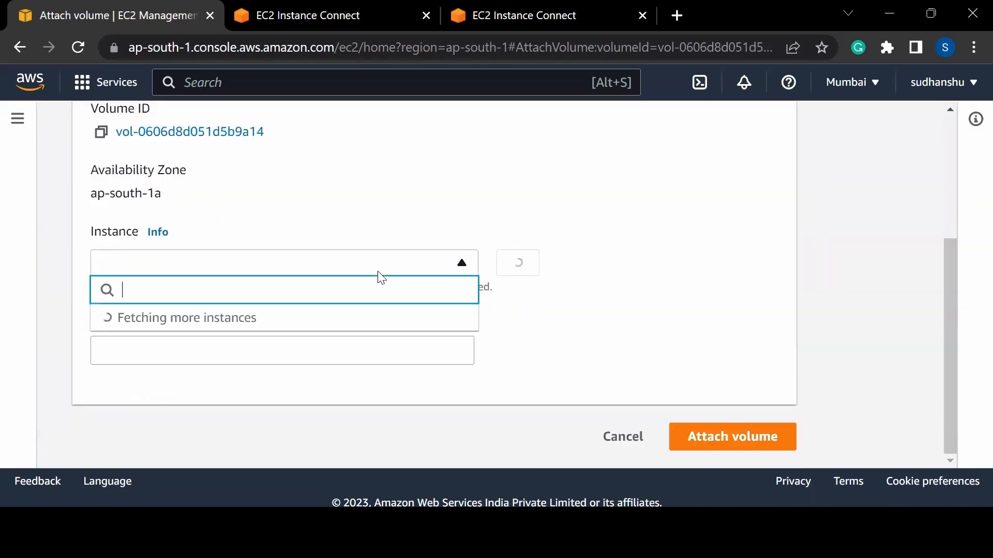
pyautogui.click(348, 333)
pyautogui.scroll(-2, 679, 454)
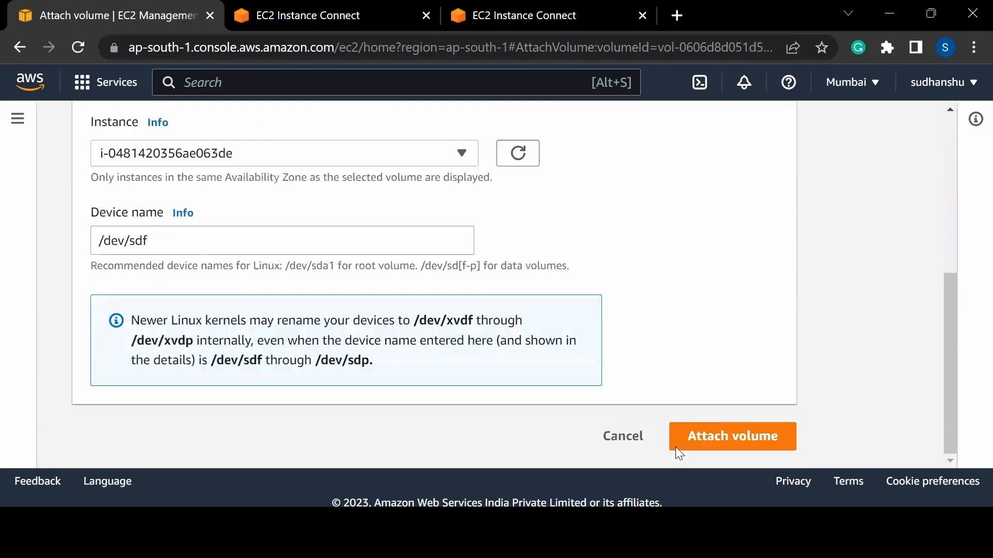
pyautogui.click(712, 453)
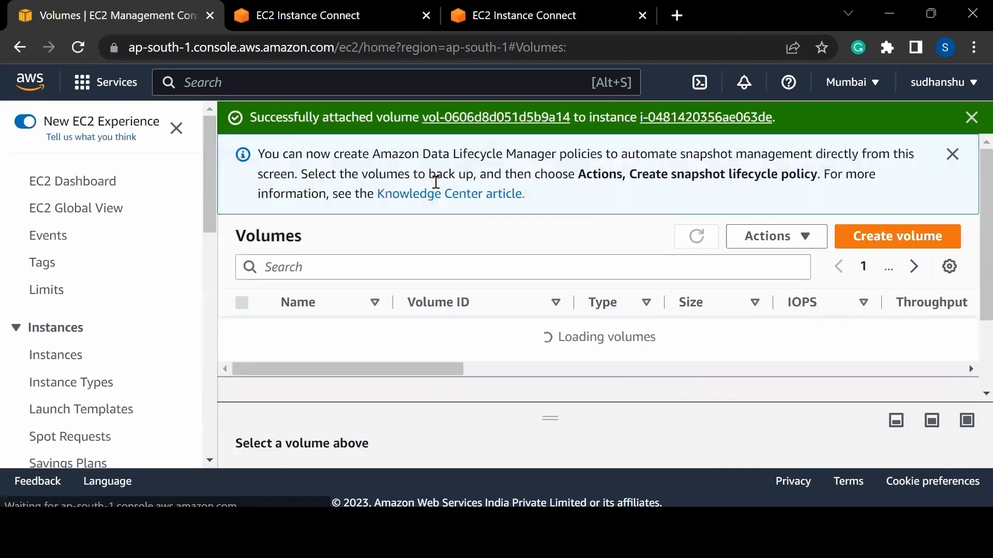
# Switch to the os1 terminal session, change to the root directory / and clear the screen.
pyautogui.click(303, 2)
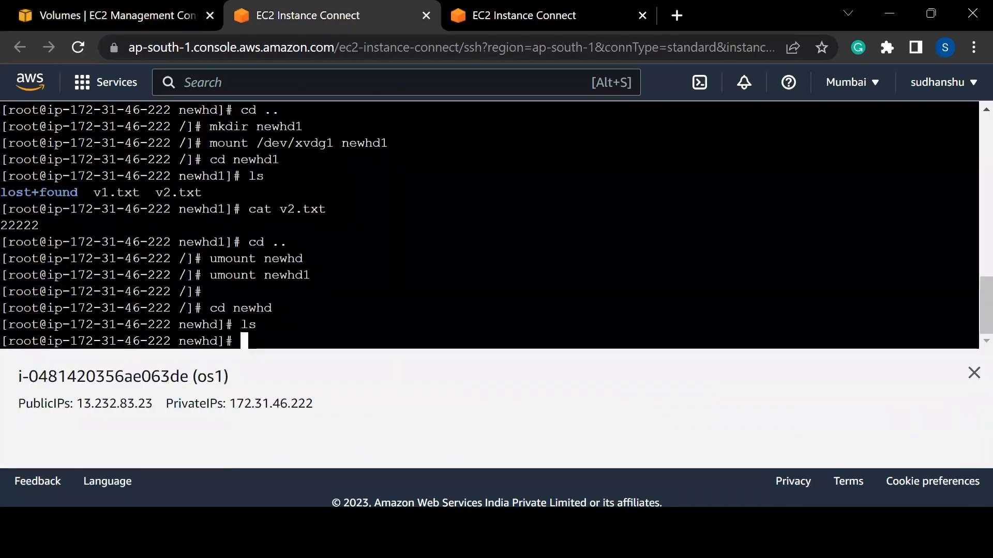
pyautogui.write('clear')
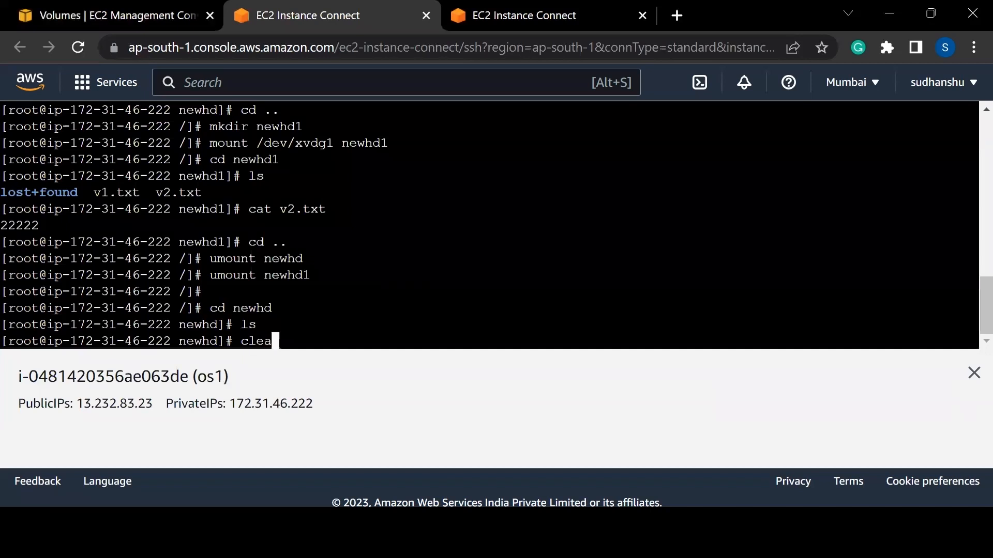
pyautogui.press('Return')
pyautogui.write('cd /')
pyautogui.press('Return')
pyautogui.write('clear')
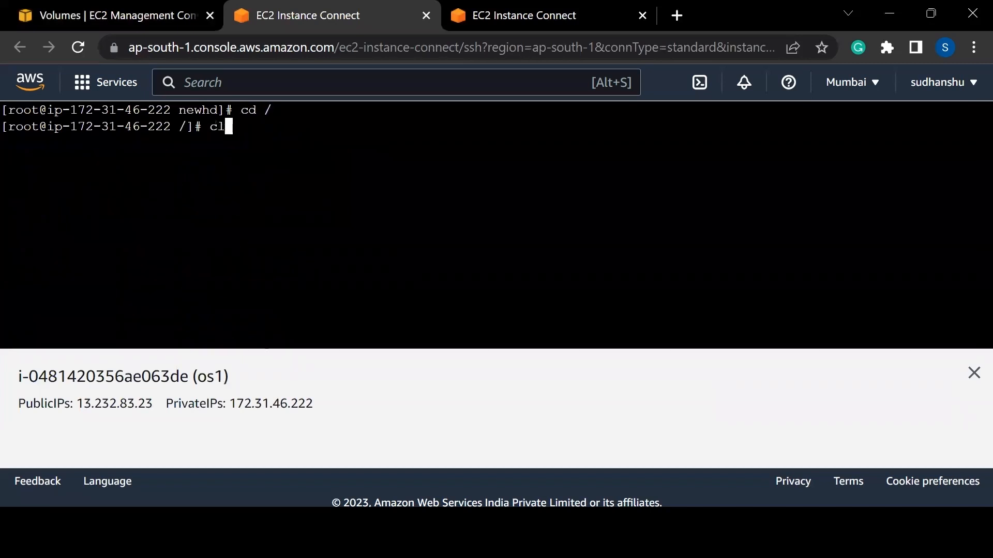
pyautogui.press('Return')
# List the disks with fdisk -l and examine the size and partition name of the newly attached disk /dev/xvdf.
pyautogui.write('fd')
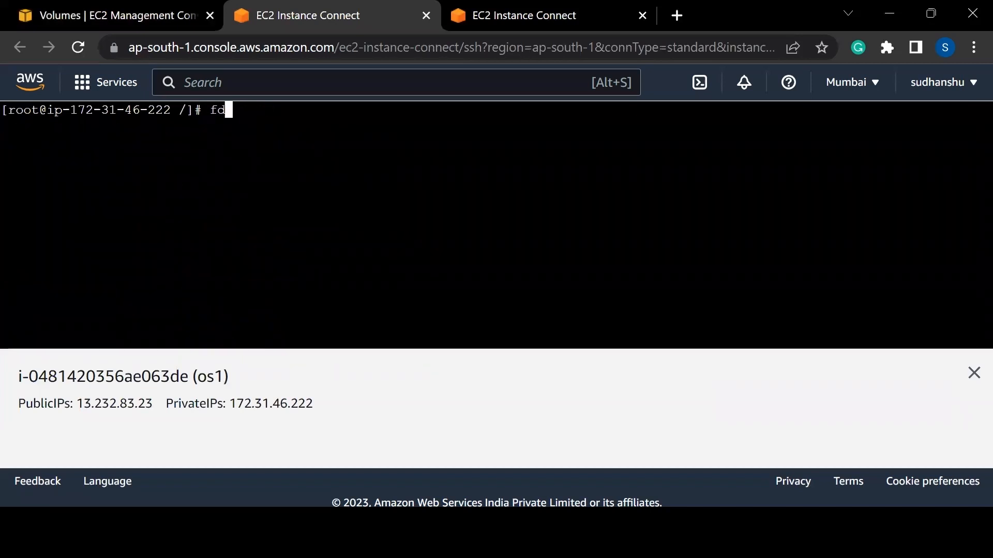
pyautogui.write('isk -l')
pyautogui.press('Return')
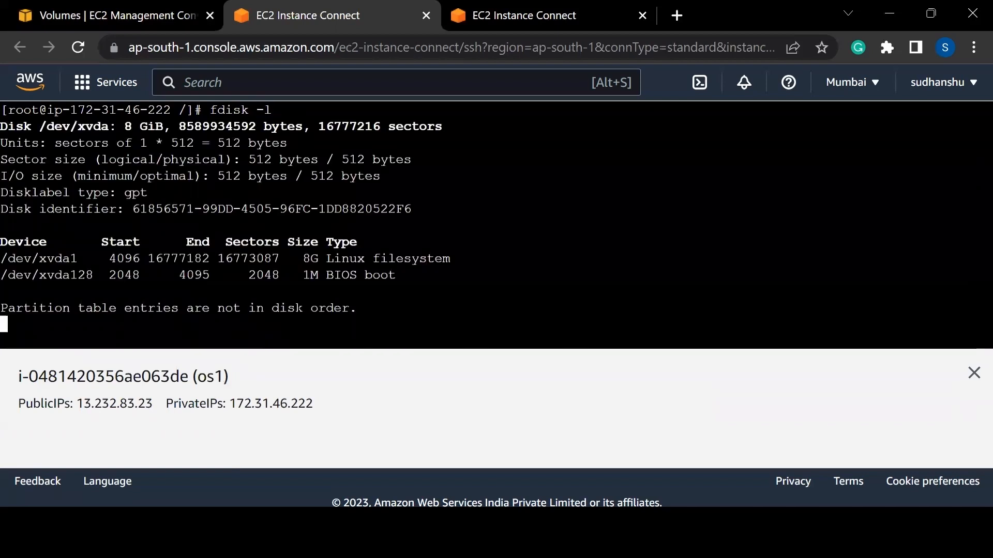
pyautogui.scroll(3, 489, 225)
pyautogui.scroll(-2, 489, 225)
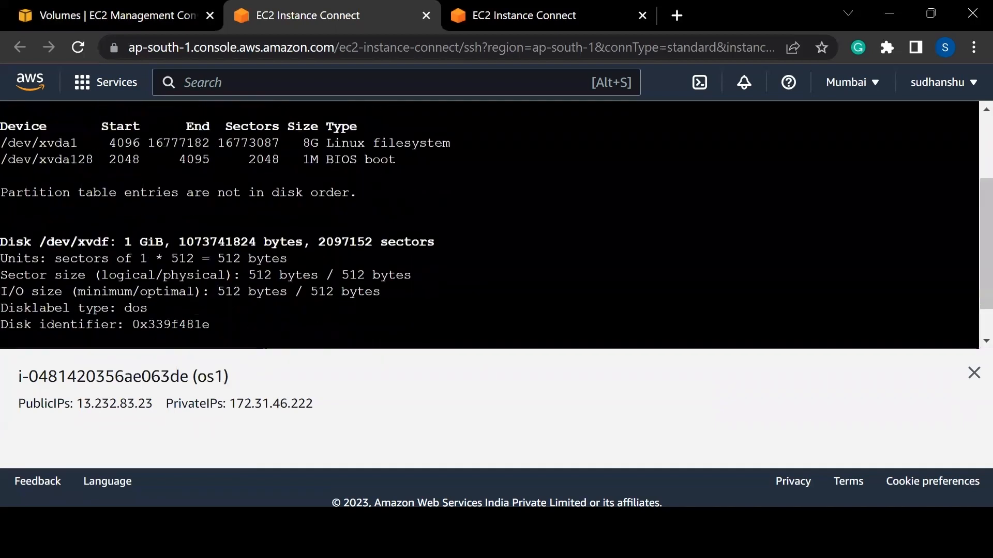
pyautogui.scroll(-1, 489, 225)
pyautogui.moveTo(124, 193); pyautogui.dragTo(164, 192)
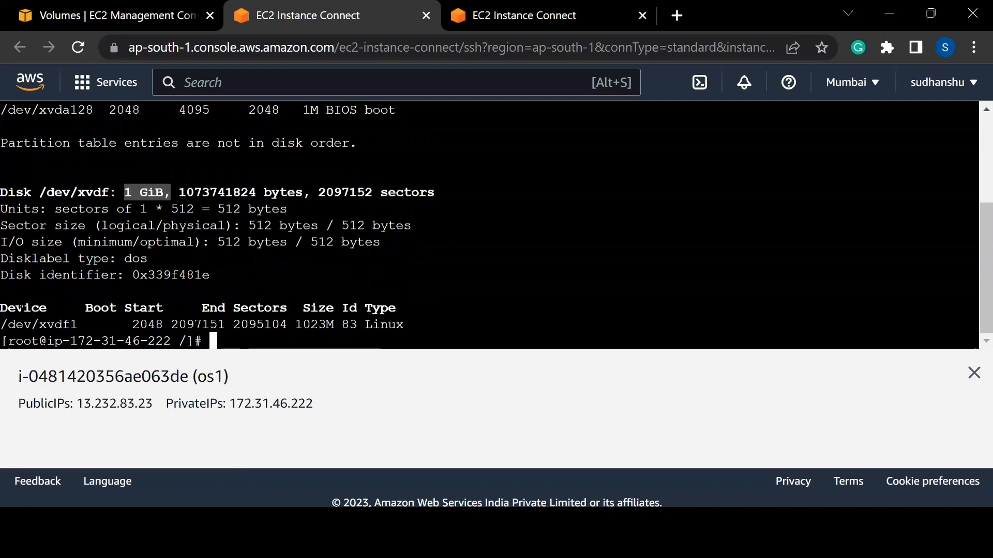
pyautogui.moveTo(1, 325); pyautogui.dragTo(70, 324)
pyautogui.click(78, 325)
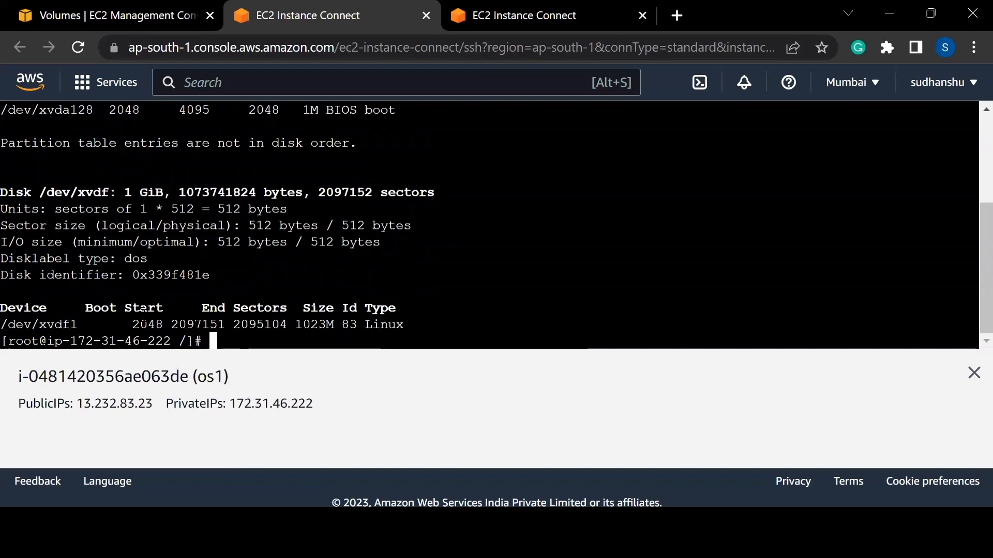
# Create a directory named hd13 in the root directory of os1.
pyautogui.write('m')
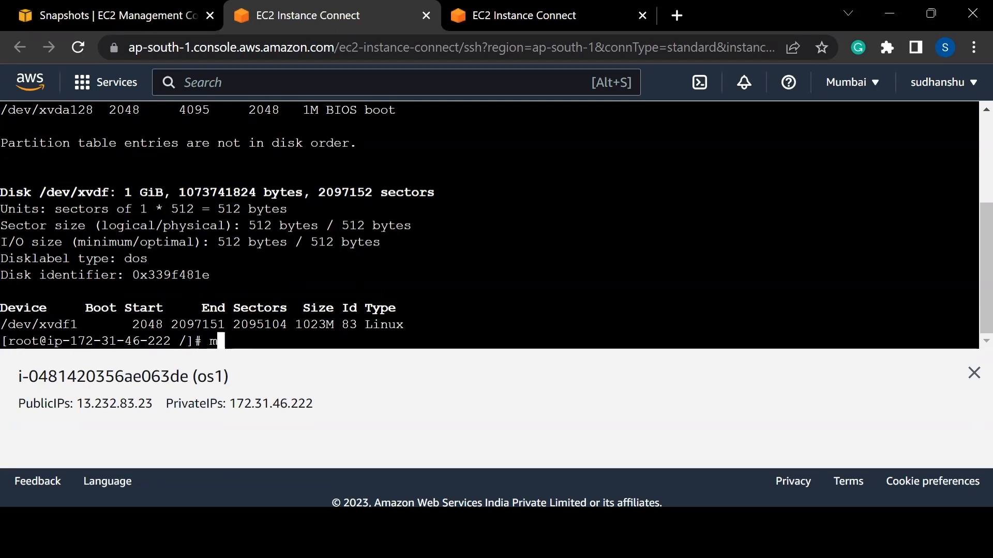
pyautogui.write('kdir ')
pyautogui.write('hd')
pyautogui.write('14')
pyautogui.press('BackSpace')
pyautogui.write('3')
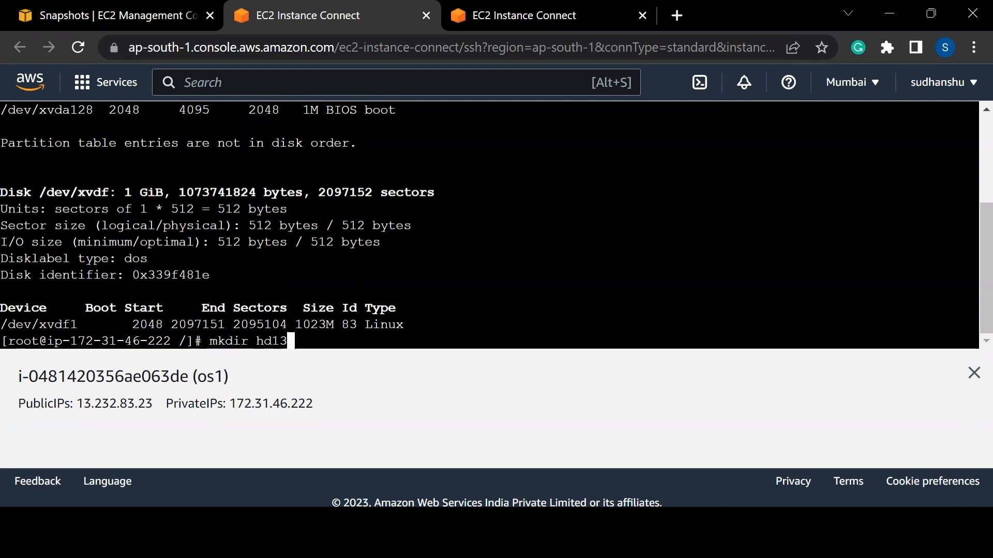
pyautogui.press('Return')
# Mount the partition /dev/xvdf1 on the hd13 directory.
pyautogui.write('mount /dev/xvdf1 ')
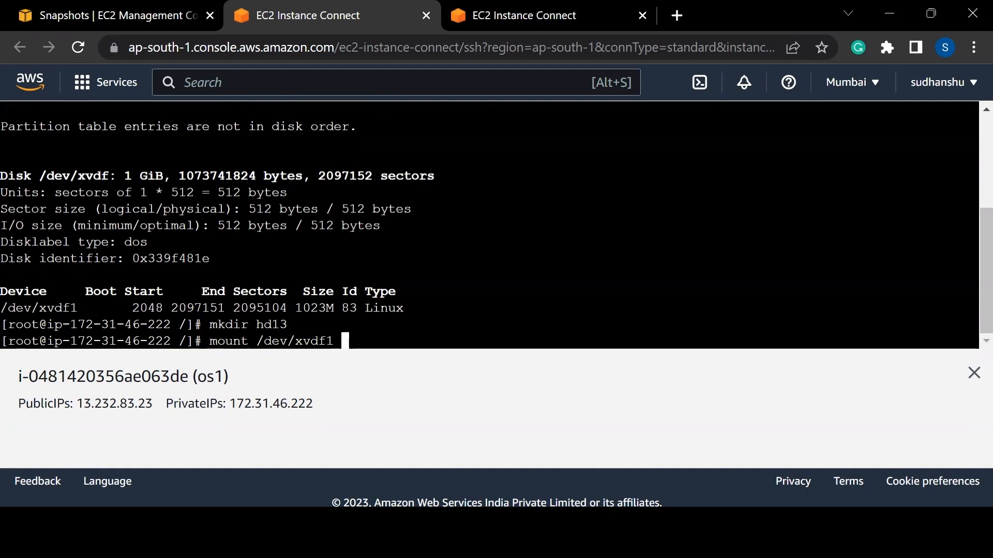
pyautogui.write('hd13')
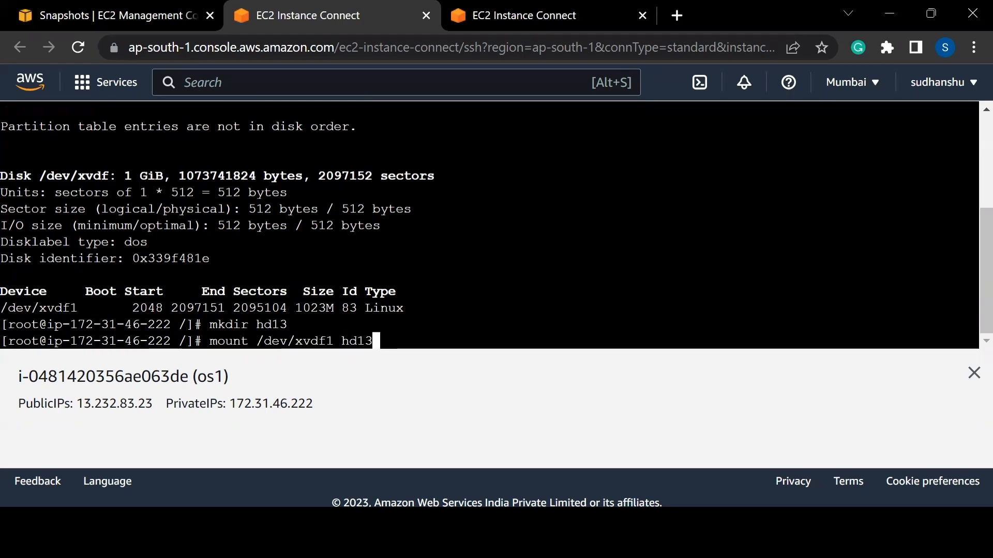
pyautogui.press('Return')
# Change into the hd13 directory and clear the terminal screen.
pyautogui.write('cd h')
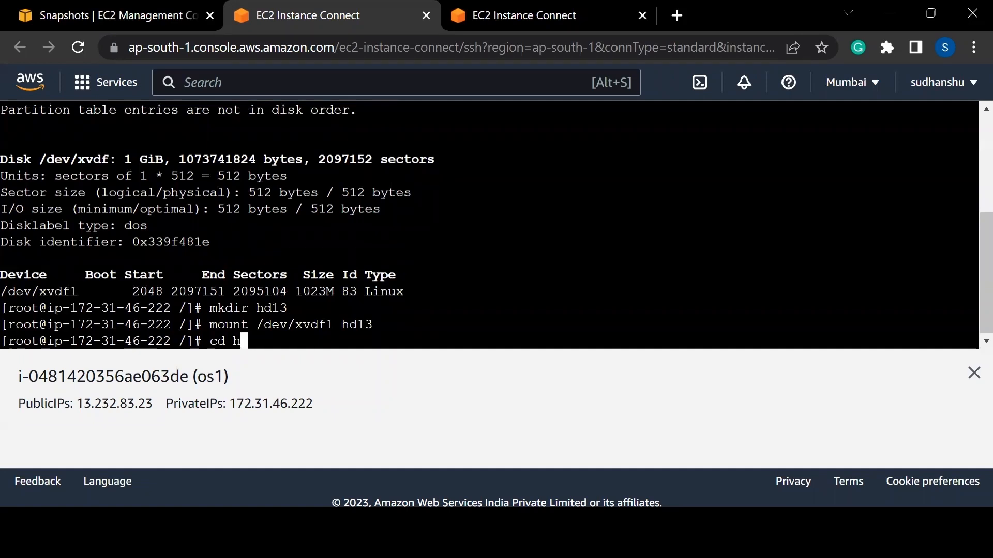
pyautogui.write('d13')
pyautogui.press('Return')
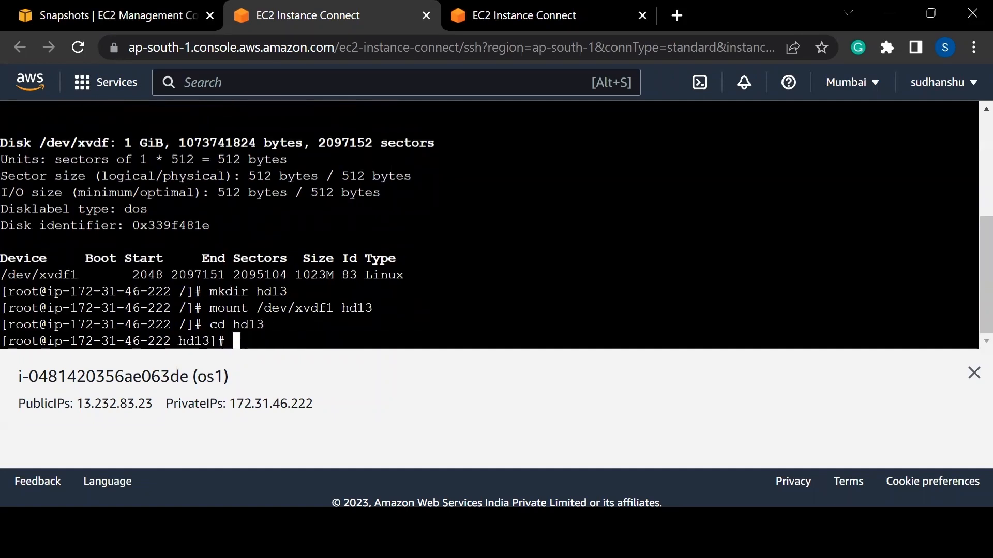
pyautogui.write('clear')
pyautogui.press('Return')
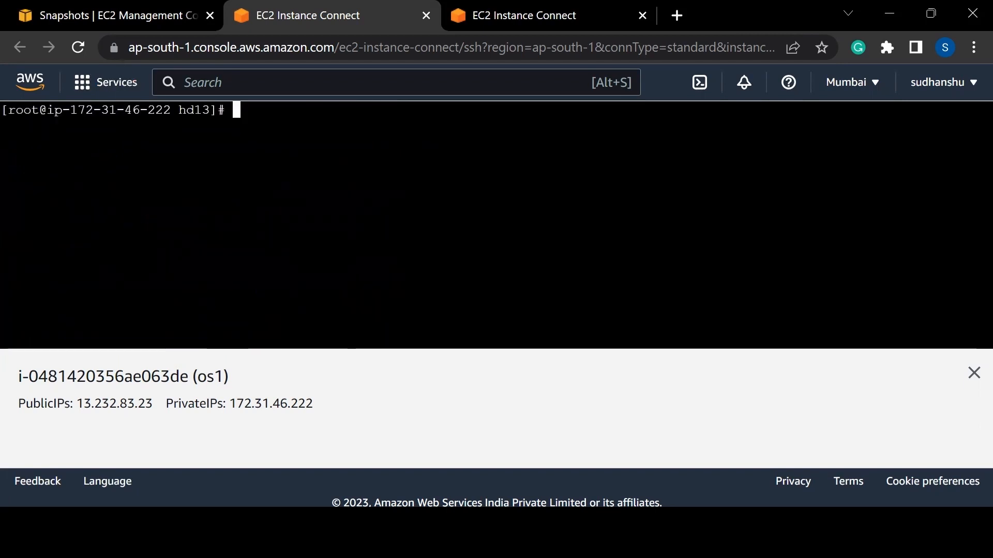
# List the contents of hd13 and check which text files the restored volume holds.
pyautogui.write('ls')
pyautogui.press('Return')
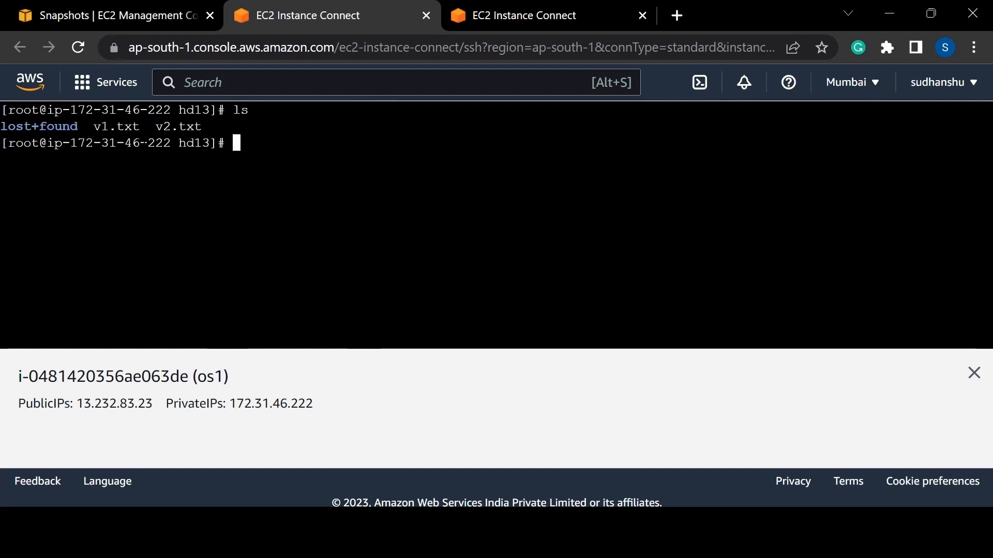
pyautogui.moveTo(94, 126); pyautogui.dragTo(209, 127)
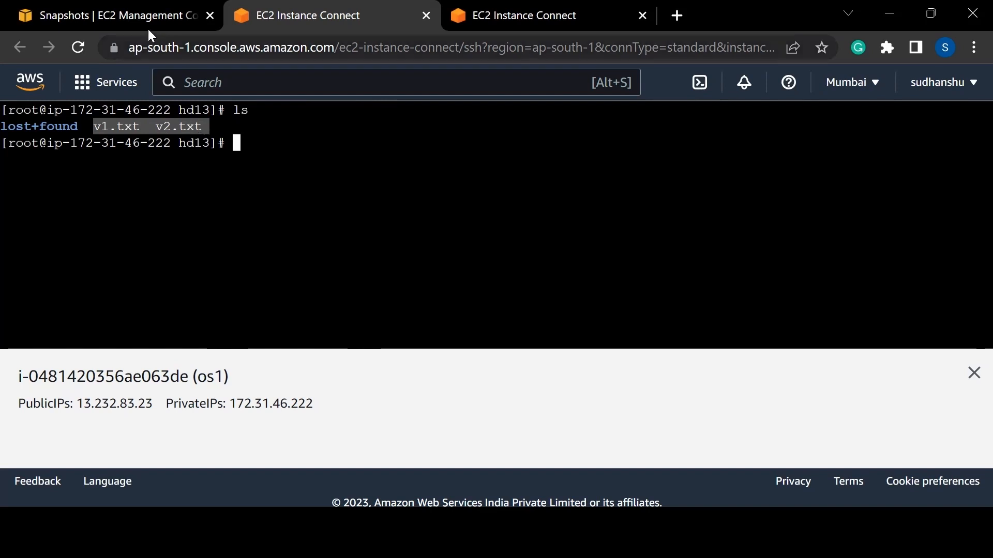
# Check the snapshots list in the EC2 console and compare it with v1.txt and v2.txt in the os1 terminal.
pyautogui.click(137, 16)
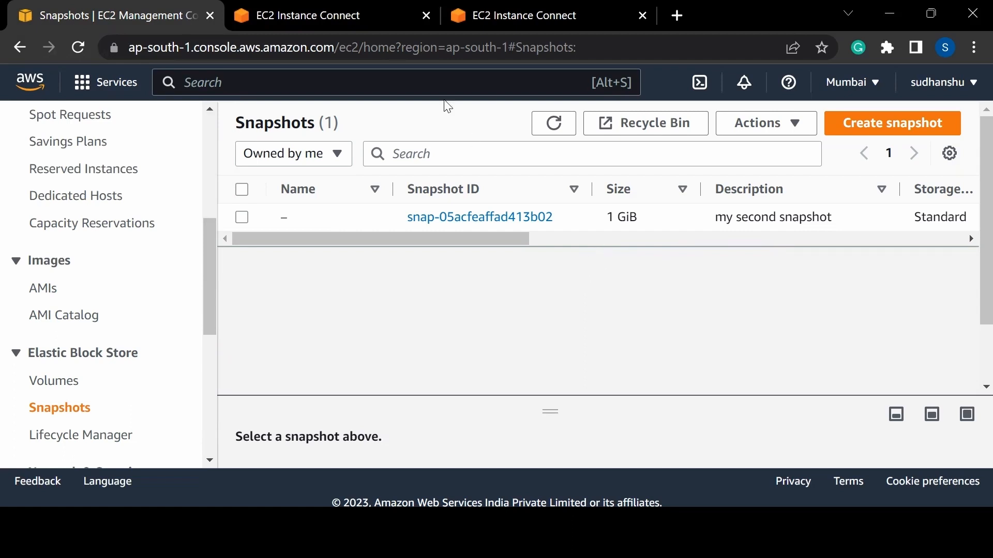
pyautogui.hotkey('ctrl', 'Tab')
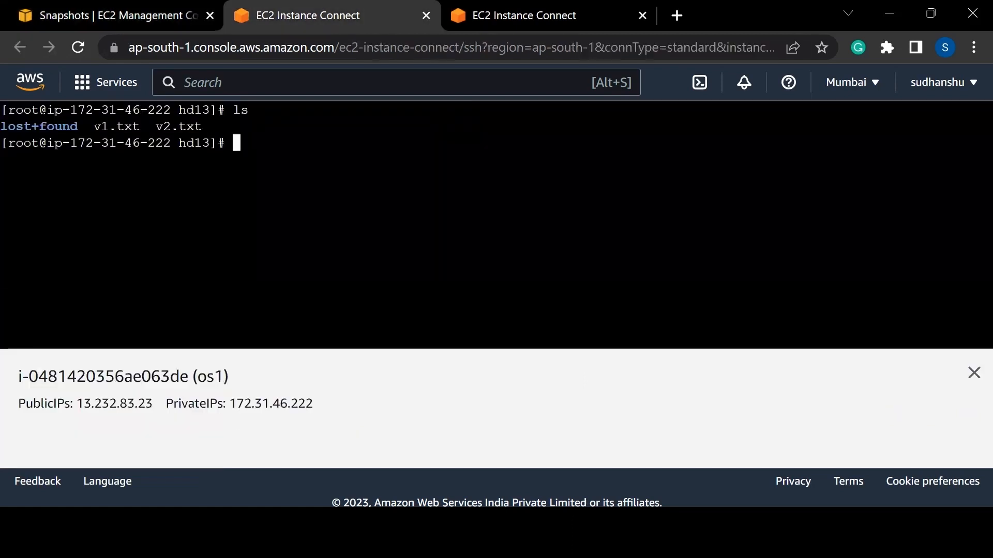
pyautogui.moveTo(93, 127); pyautogui.dragTo(140, 126)
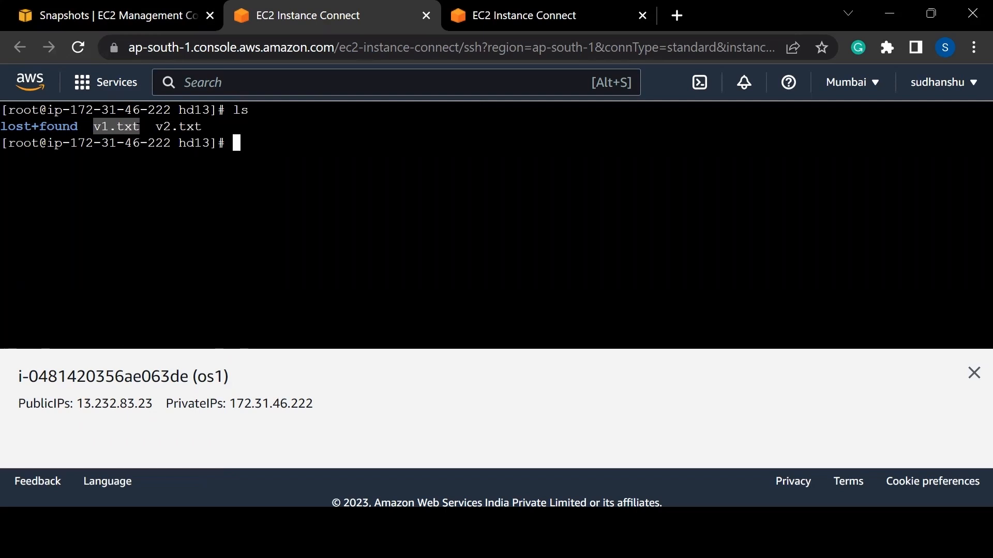
pyautogui.moveTo(155, 126); pyautogui.dragTo(202, 126)
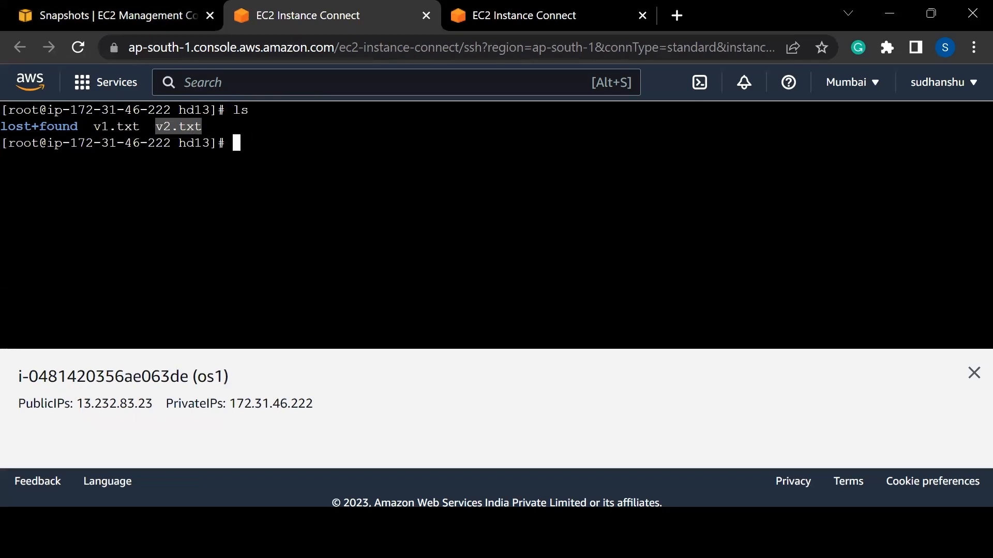
pyautogui.moveTo(202, 127); pyautogui.dragTo(157, 127)
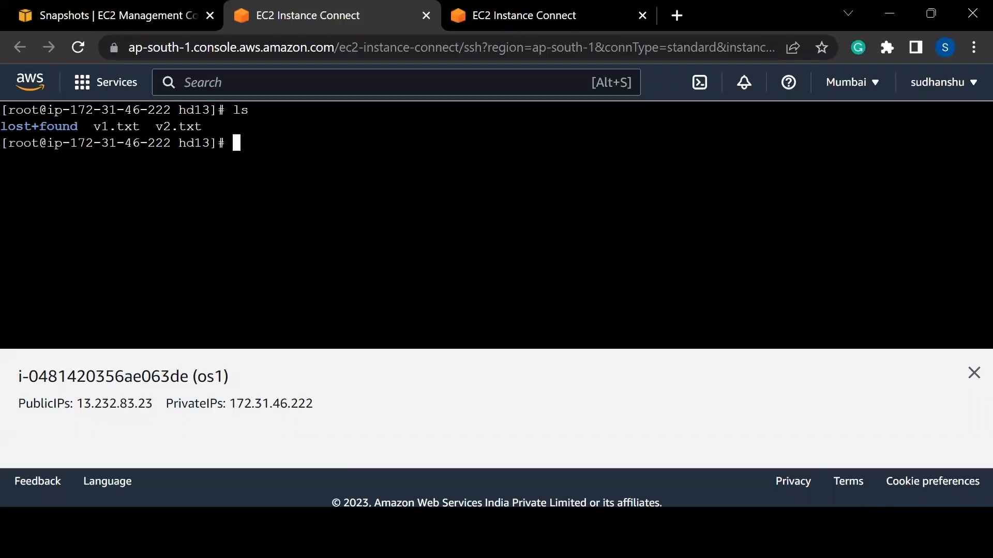
pyautogui.moveTo(137, 126); pyautogui.dragTo(96, 127)
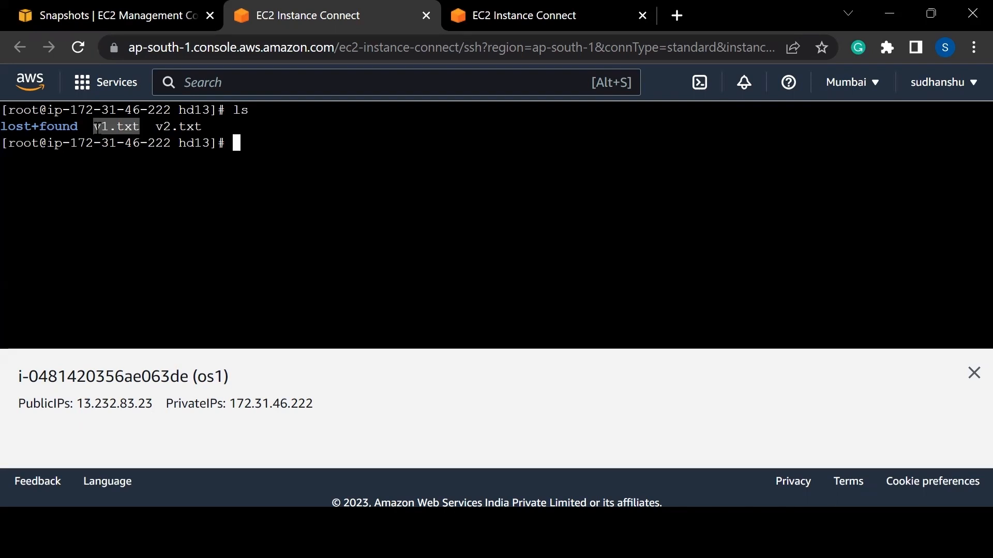
# Return to the EC2 snapshots list and delete the 1 GiB snapshot described as "my second snapshot".
pyautogui.click(94, 16)
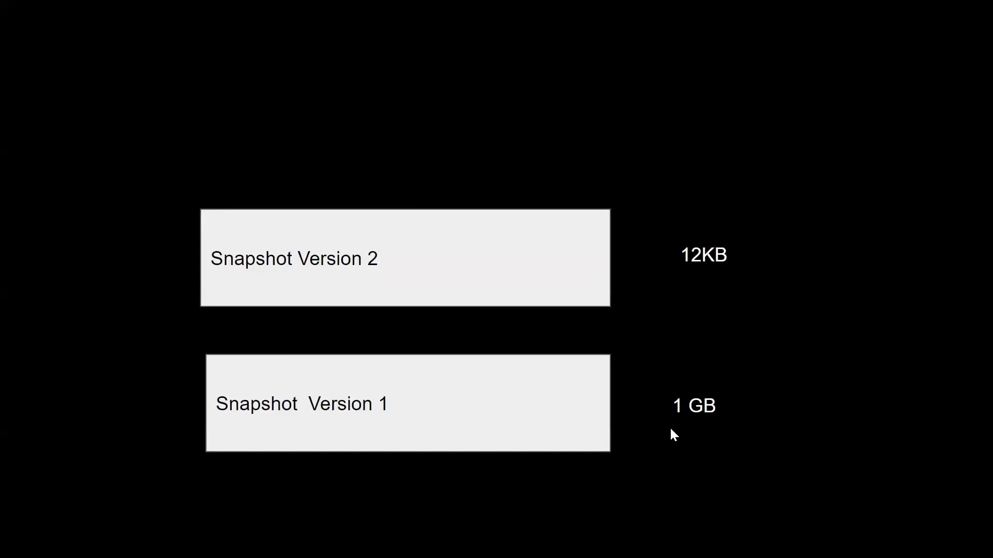
pyautogui.hotkey('alt', 'Tab')
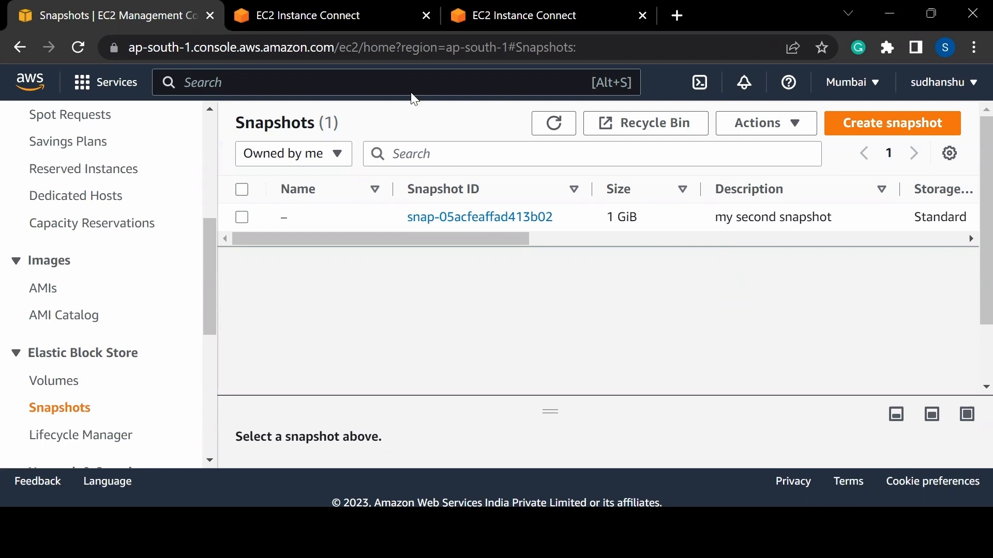
pyautogui.click(393, 15)
pyautogui.click(242, 218)
pyautogui.click(738, 125)
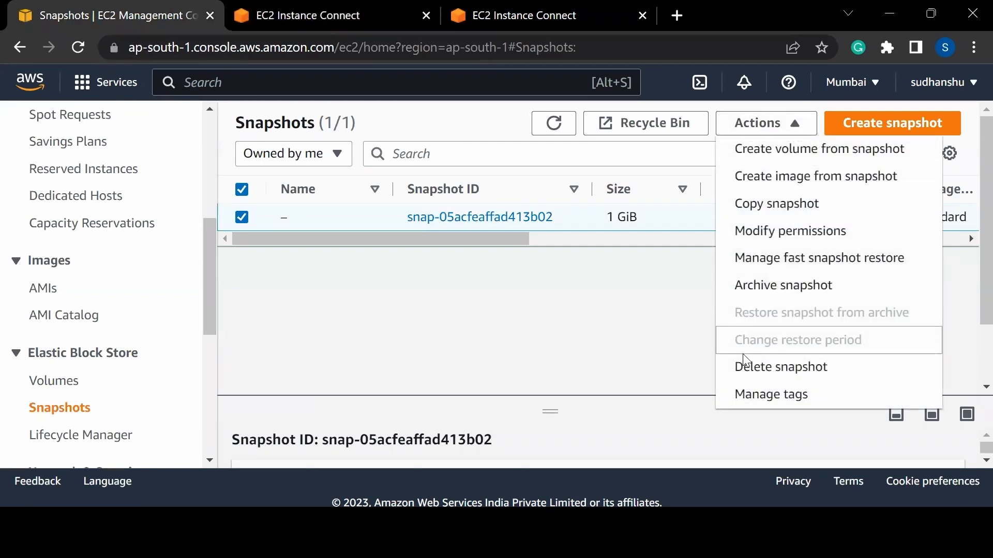
pyautogui.click(745, 371)
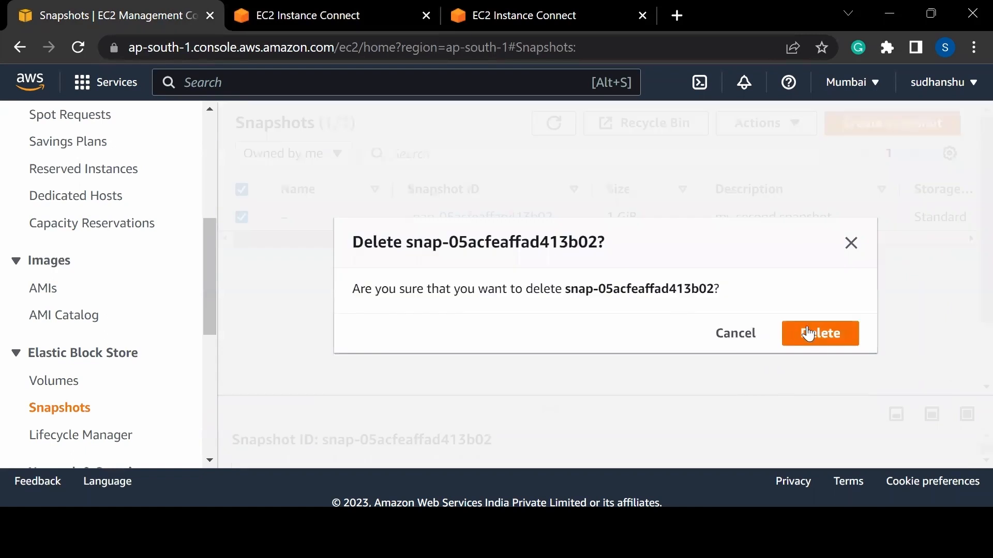
pyautogui.click(809, 332)
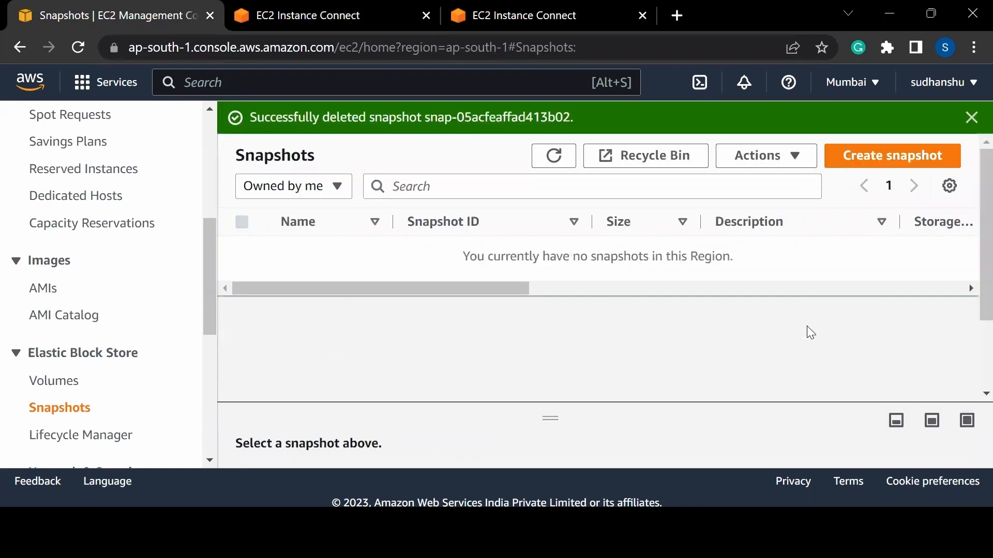